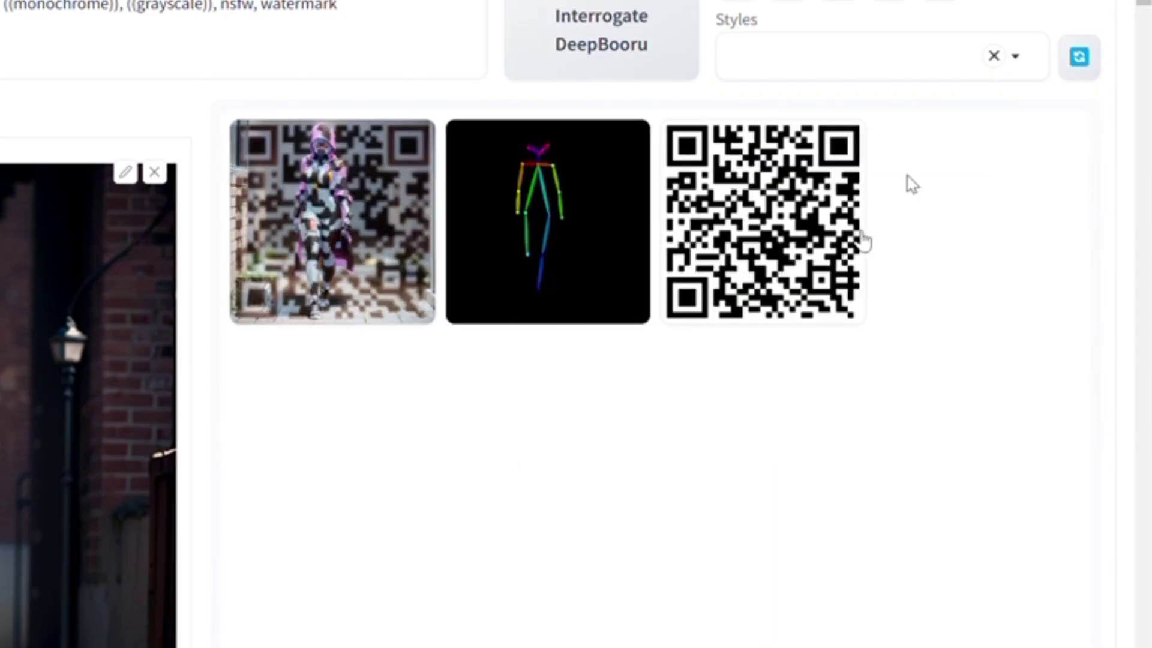
Enlarge the first gallery thumbnail to preview the hooded cyborg QR image
left_click(342, 257)
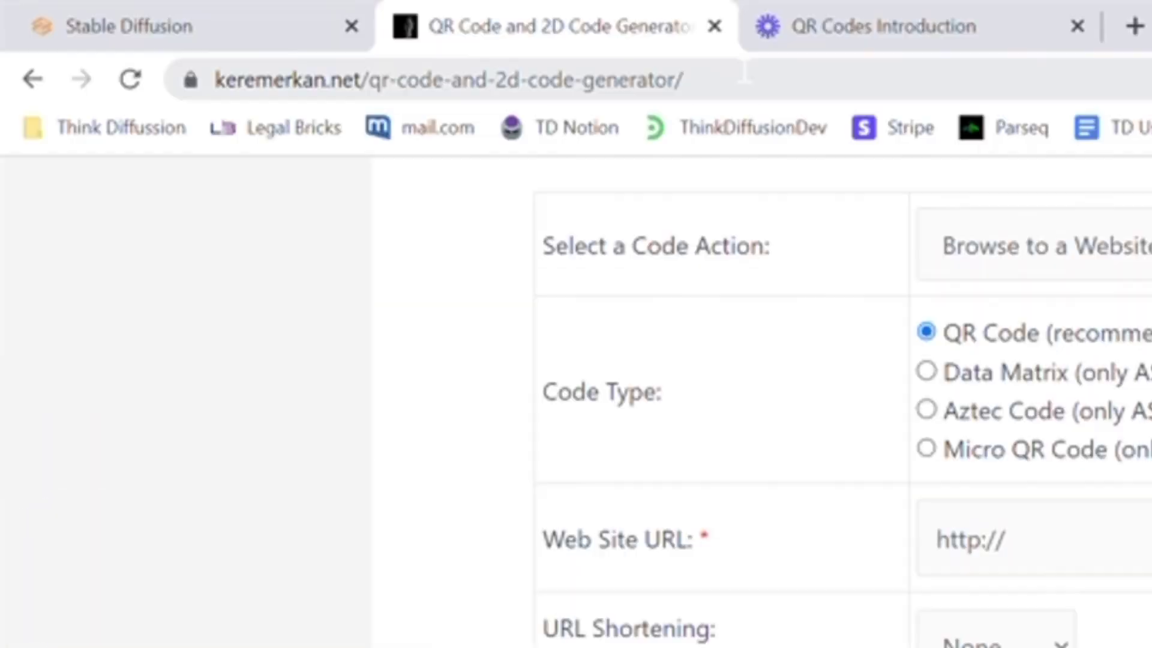
Fill the QR generator form with thinkdiffusion.com, TinyURL shortening and High error correction
left_click(255, 101)
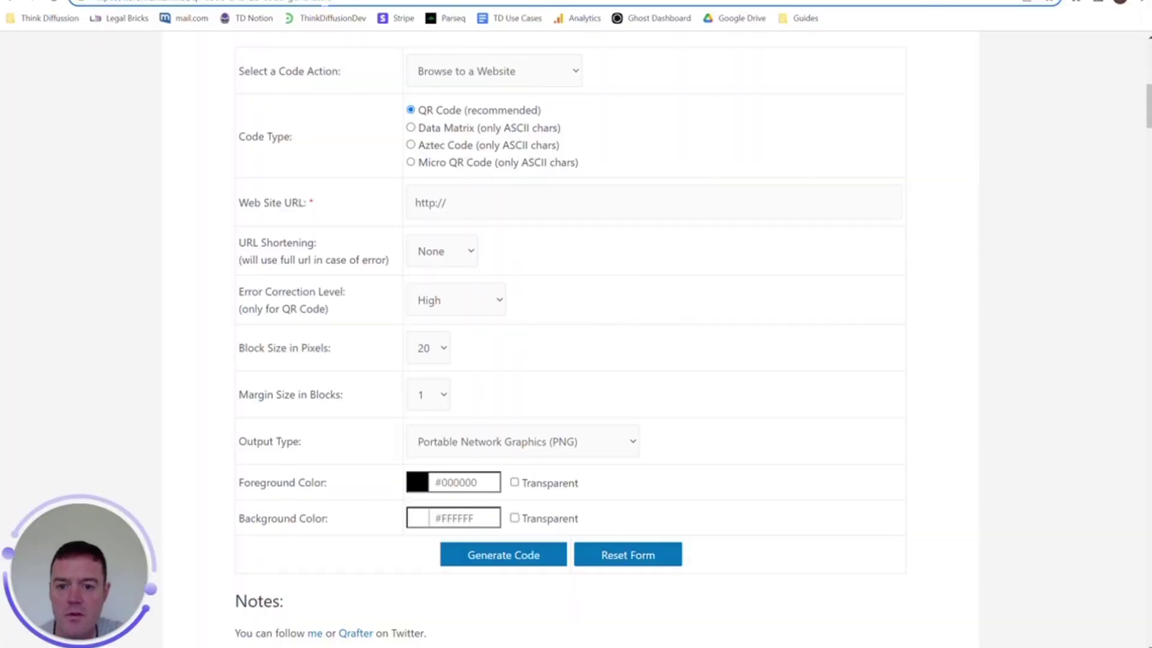
left_click(575, 187)
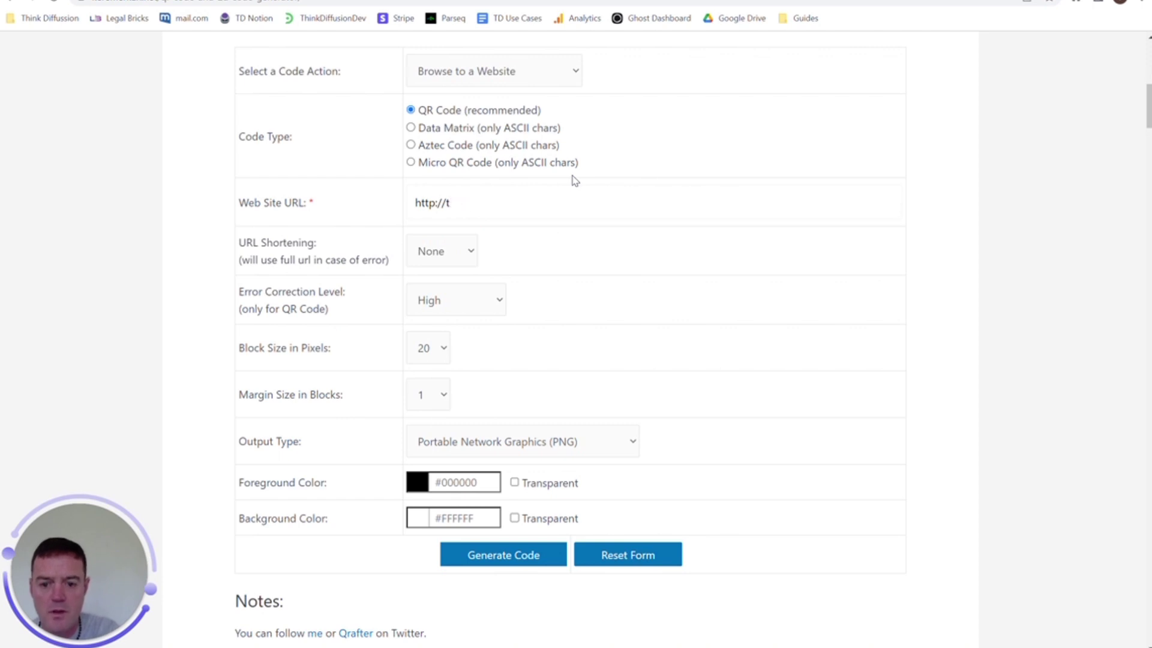
type("think")
type("di")
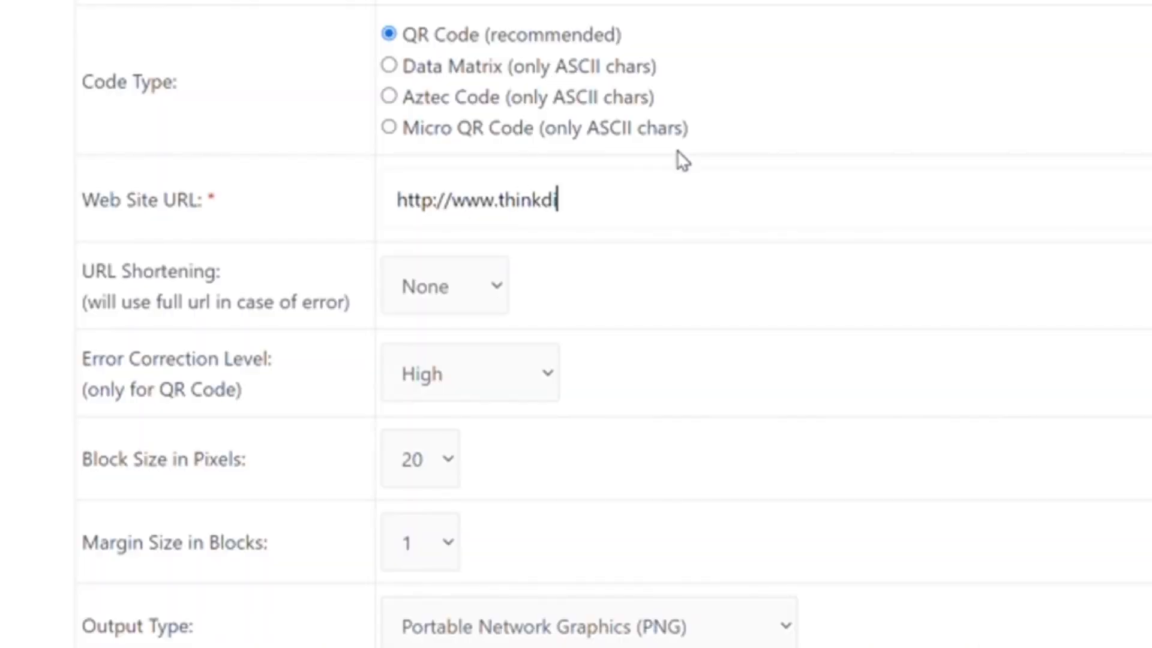
type("ffusion.com")
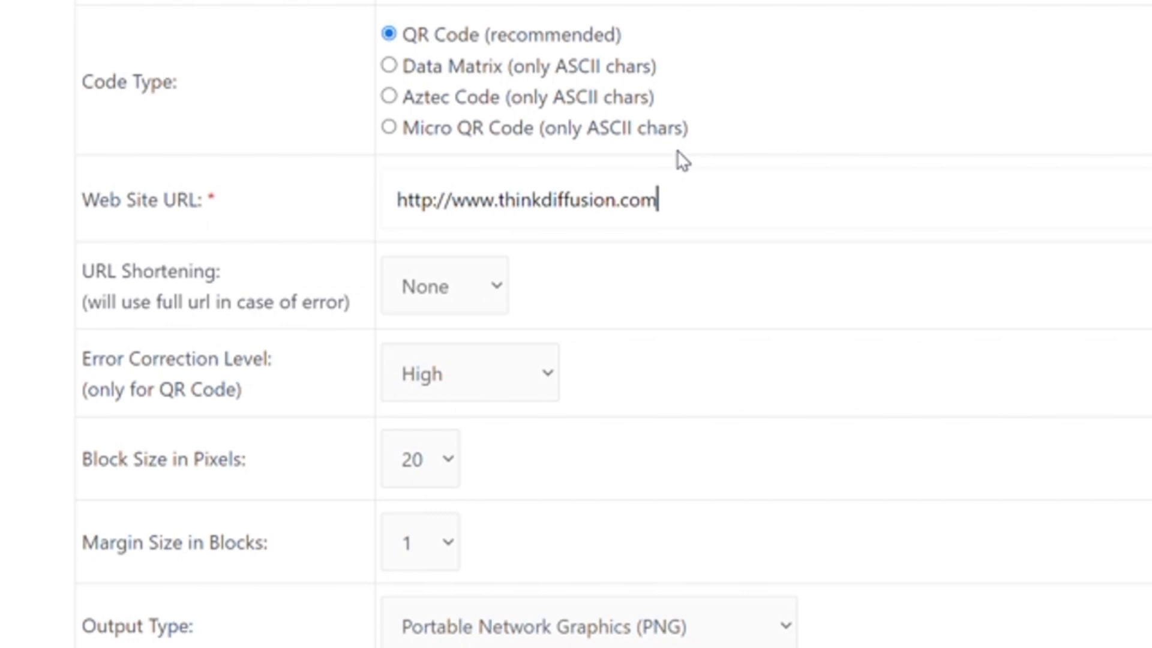
left_click(474, 249)
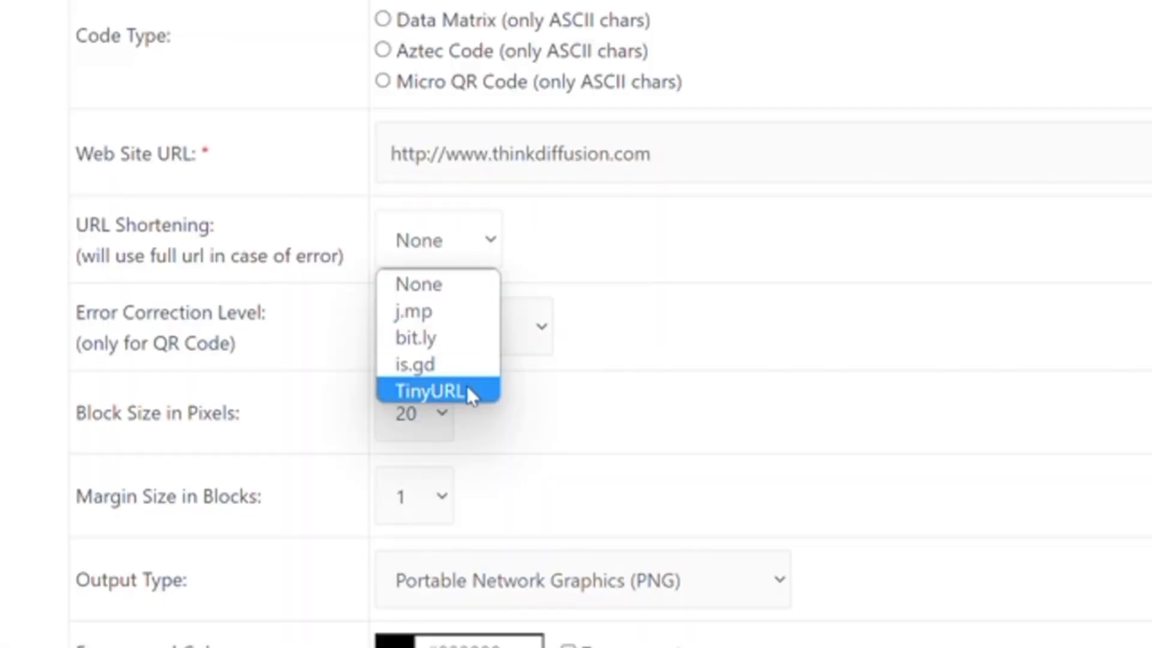
left_click(467, 336)
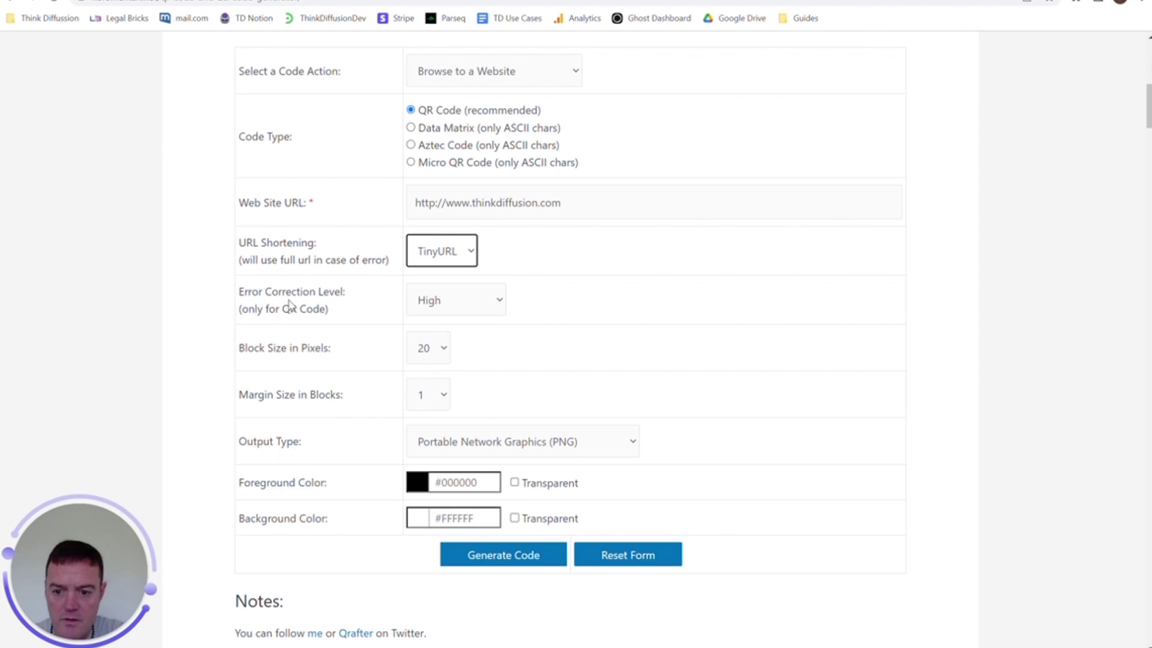
left_click(495, 298)
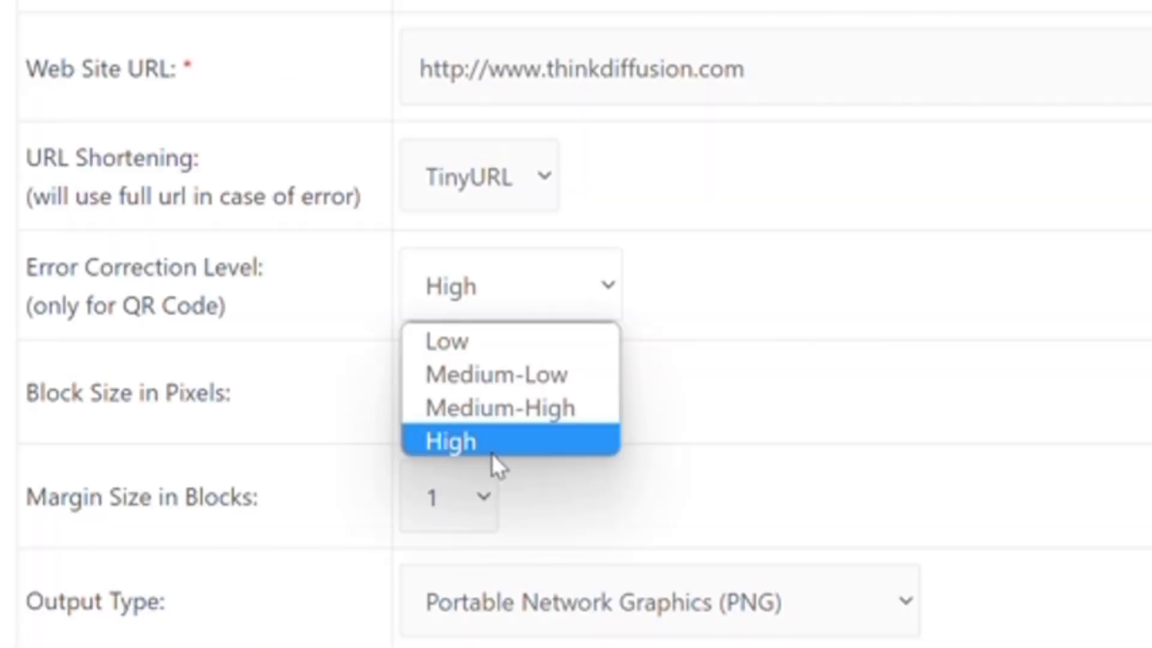
left_click(451, 369)
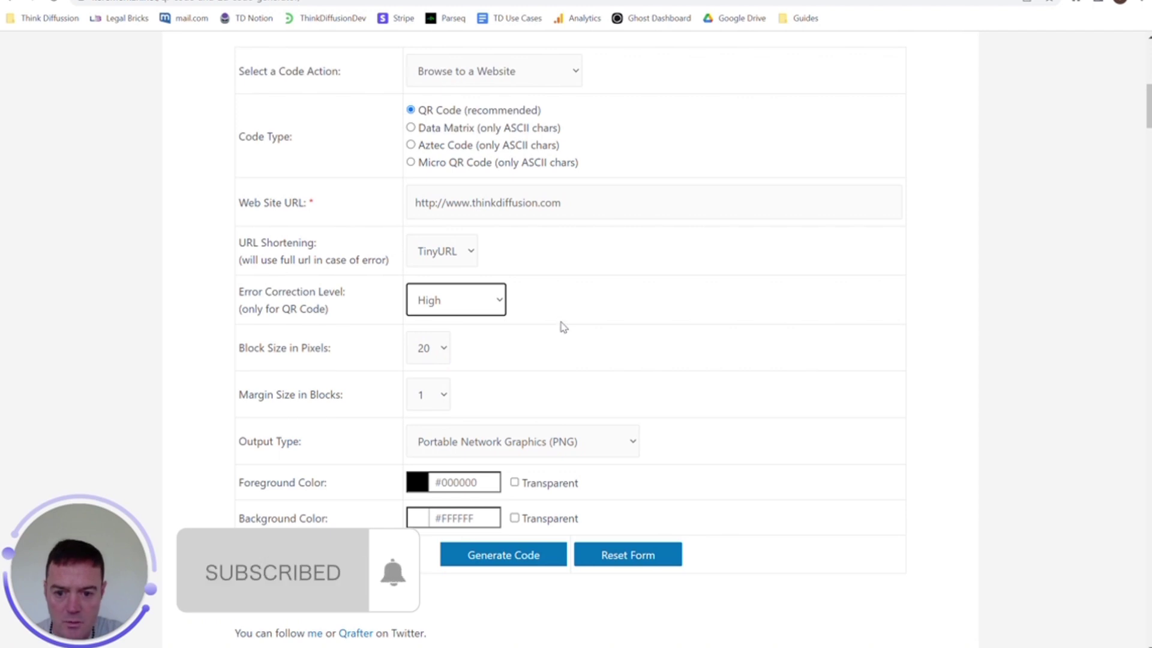
scroll(563, 326, "down", 2)
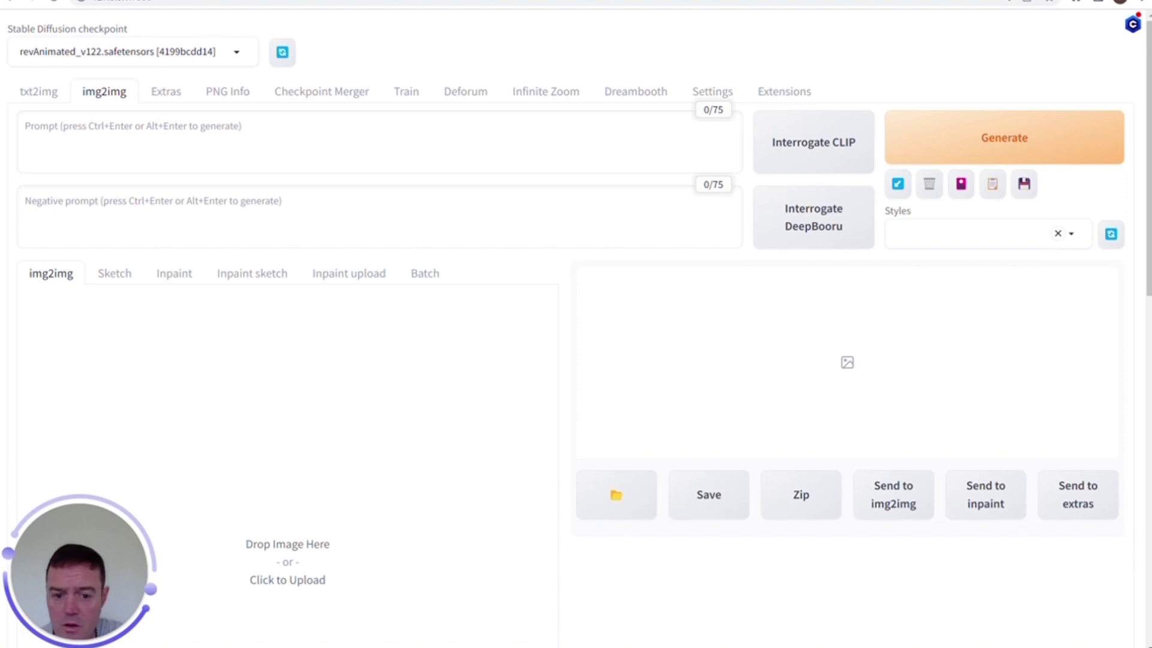
Enter 60 sampling steps, width 768 and height 768 in img2img
left_click_drag(1146, 106, 1145, 498)
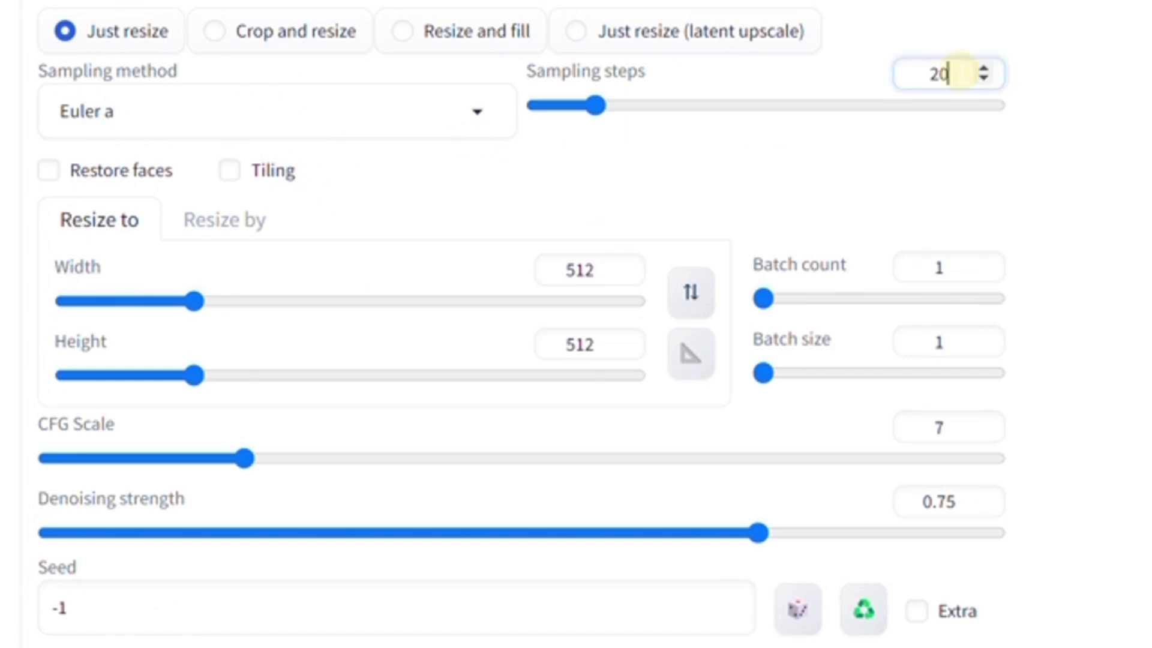
left_click_drag(951, 74, 891, 55)
type("6")
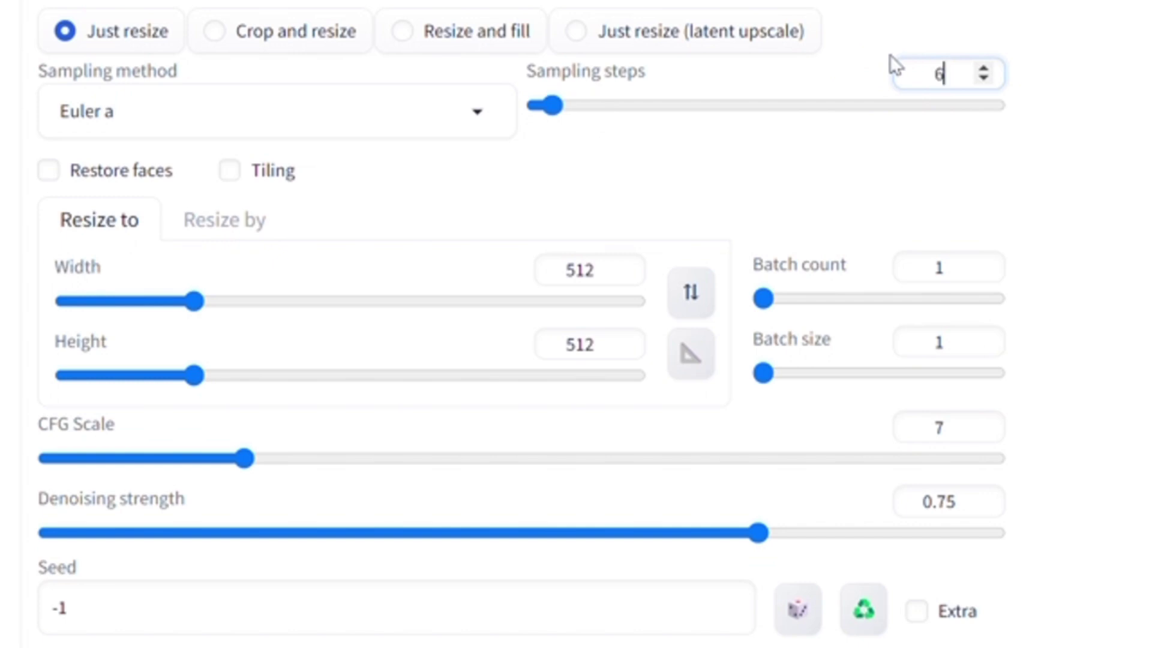
type("0")
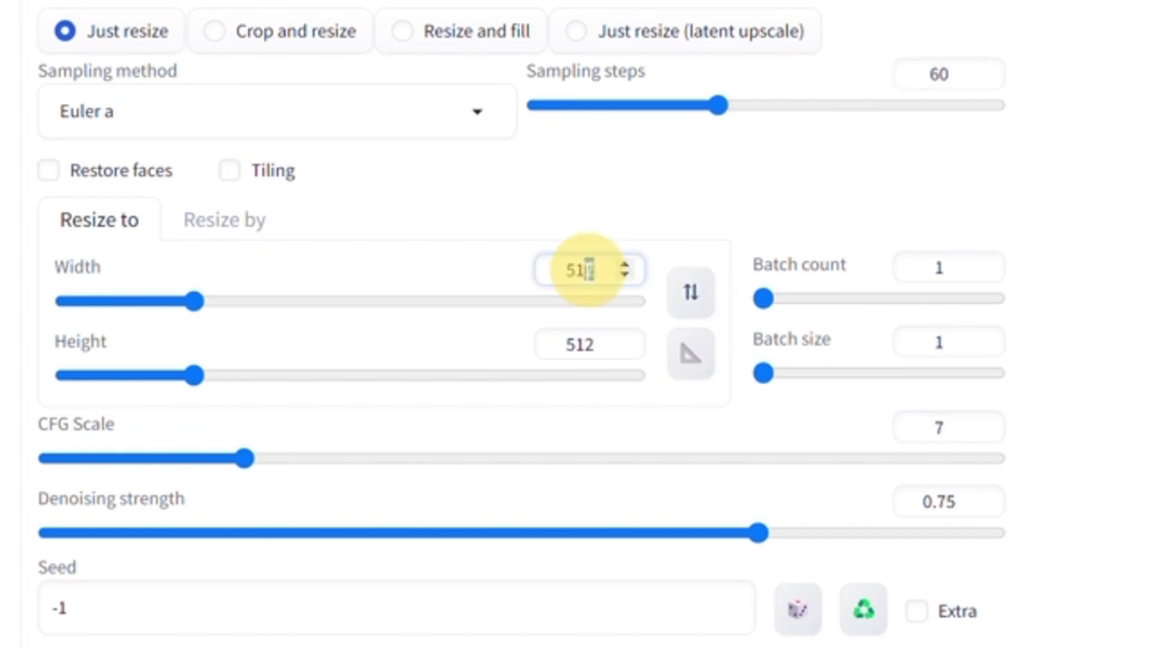
left_click_drag(593, 270, 550, 270)
type("768")
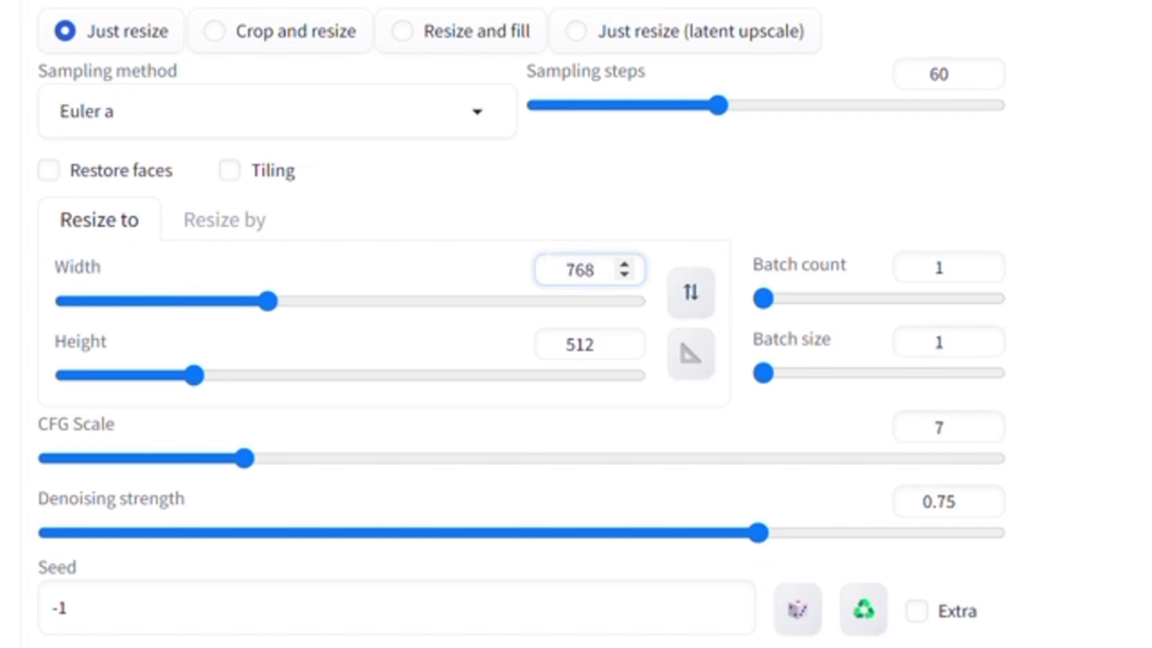
left_click_drag(593, 344, 546, 329)
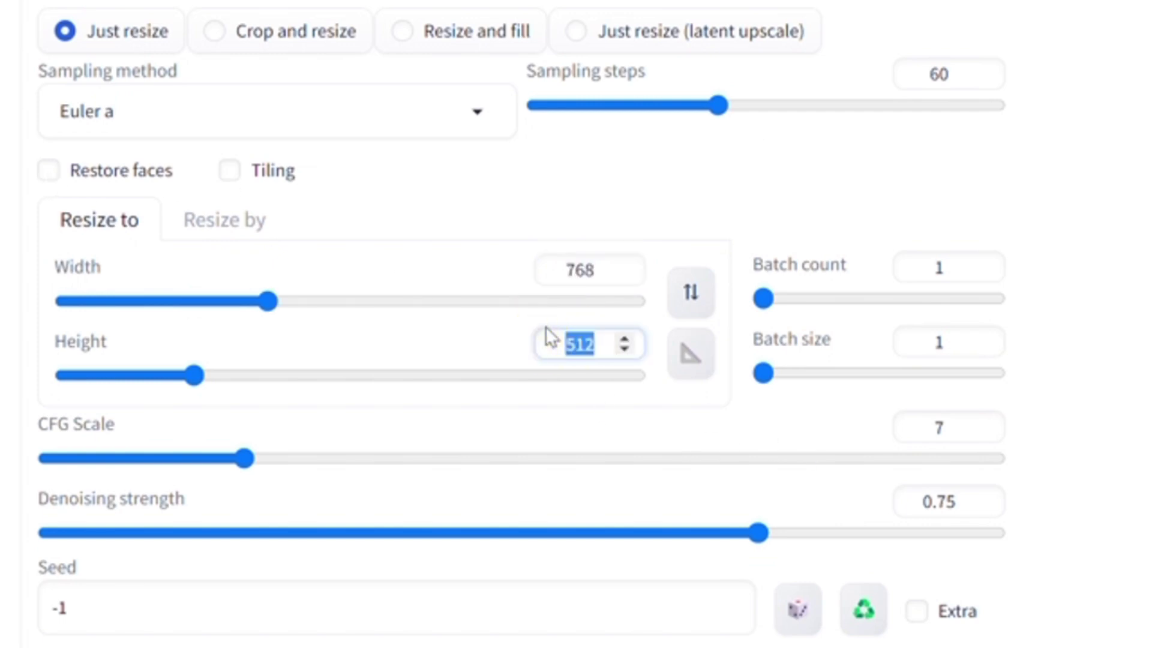
type("768")
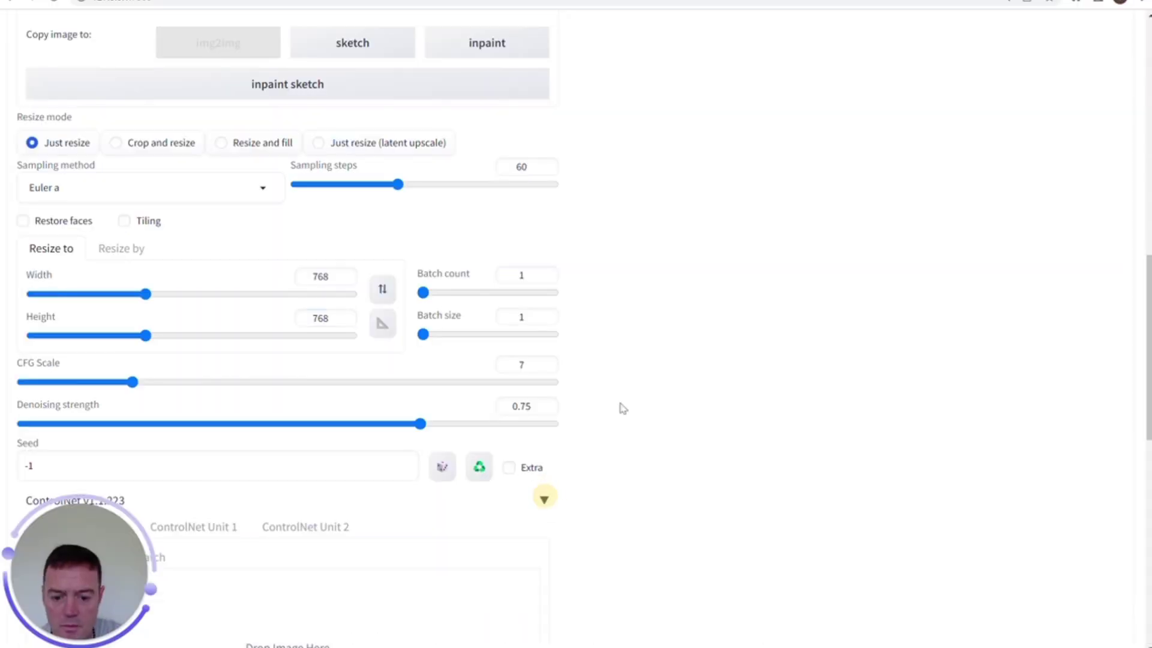
scroll(620, 406, "down", 3)
scroll(670, 193, "down", 4)
scroll(670, 194, "down", 1)
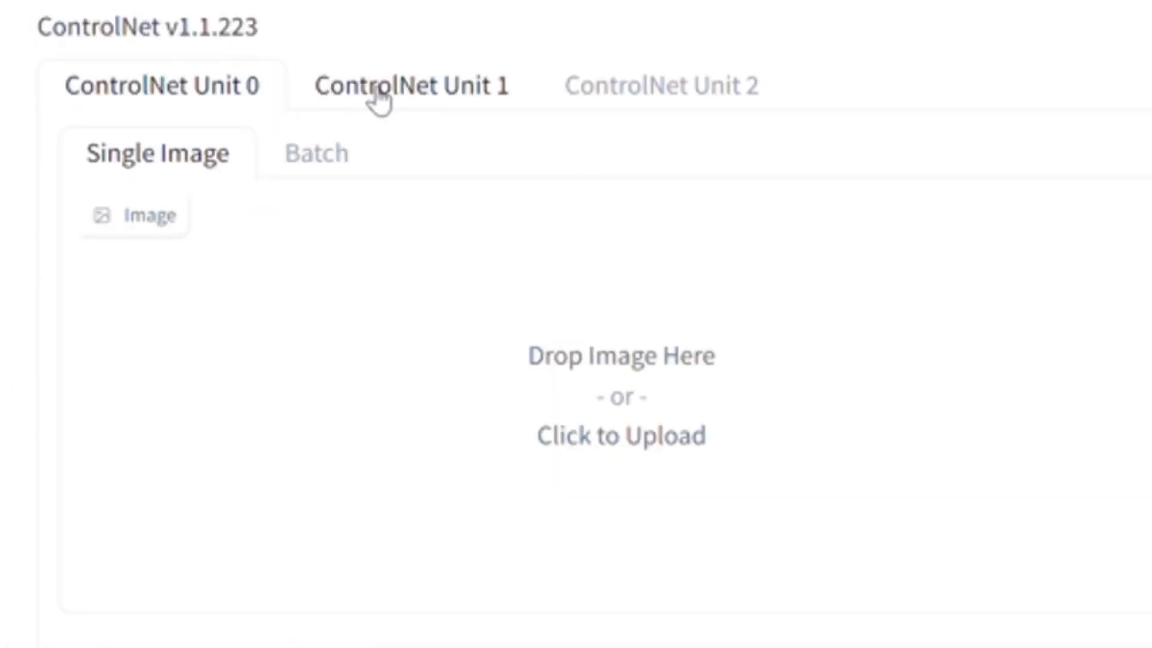
scroll(780, 282, "up", 7)
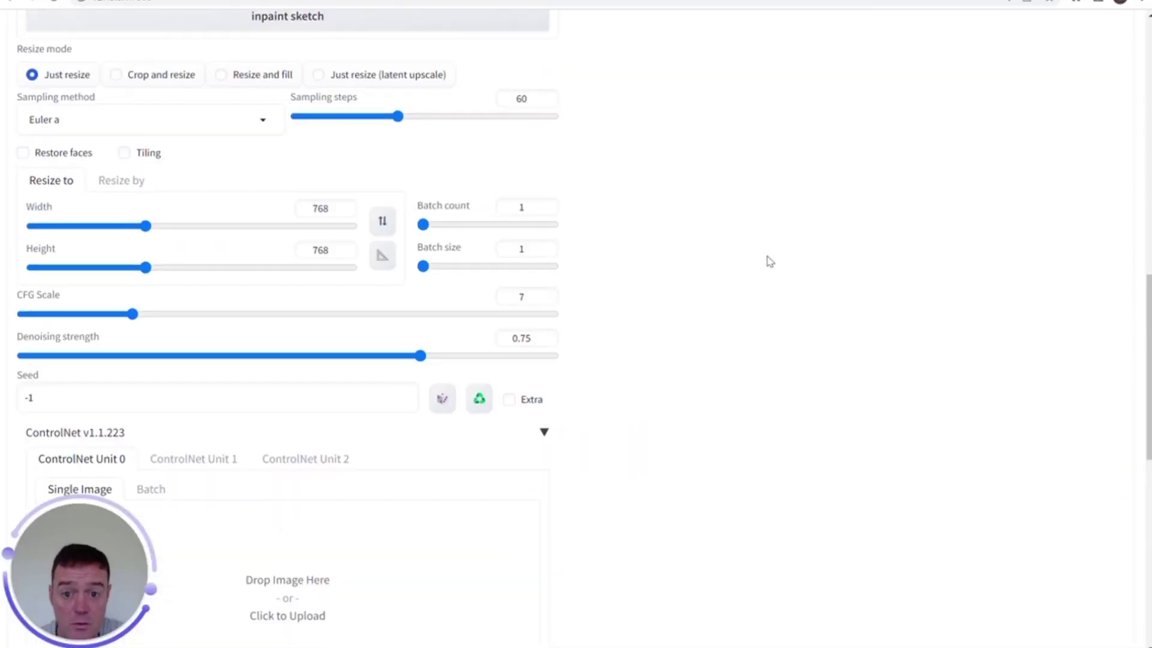
scroll(770, 261, "up", 8)
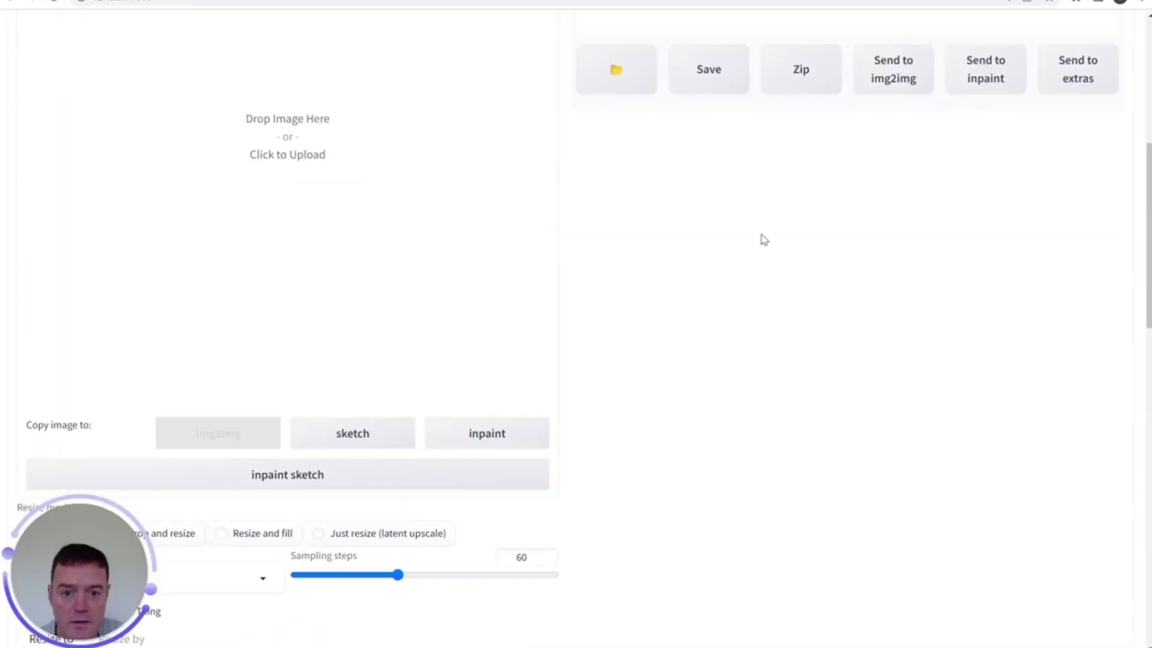
scroll(762, 240, "up", 6)
scroll(760, 246, "up", 1)
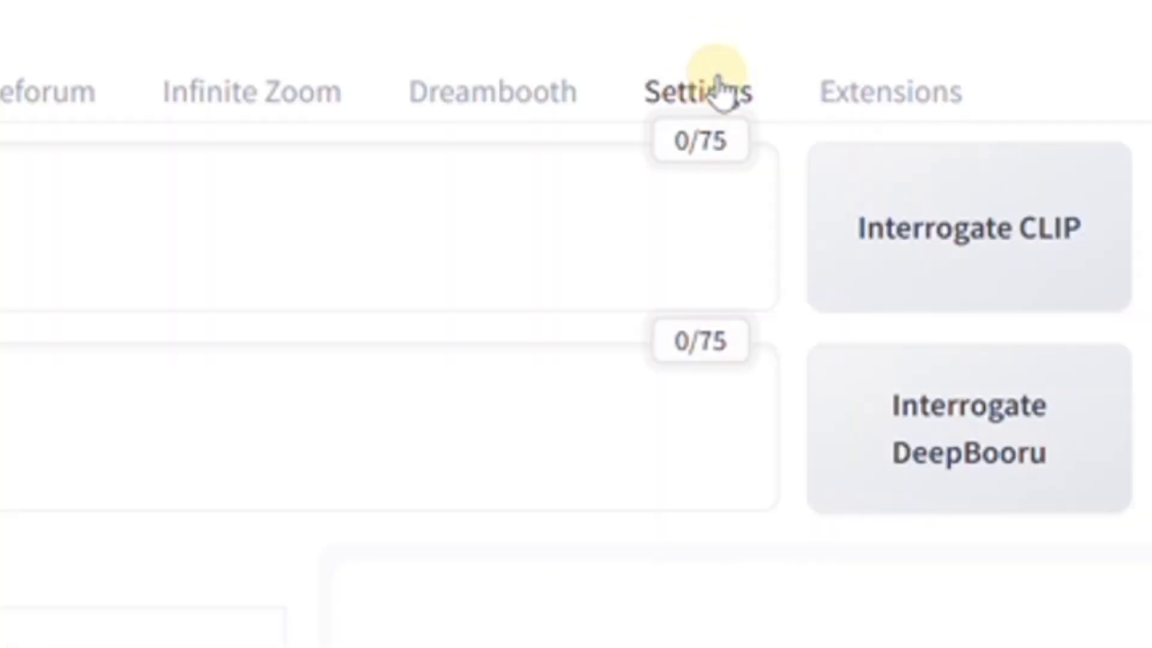
View the ControlNet settings section, confirming Multi ControlNet max models is 3
left_click(718, 84)
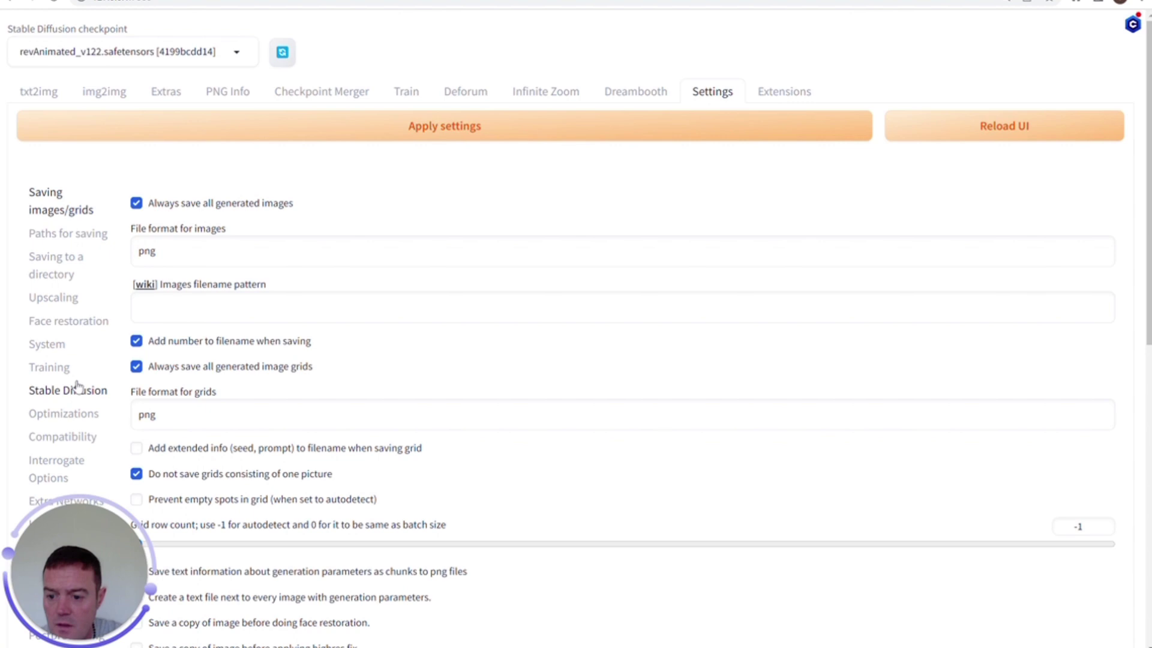
scroll(75, 384, "down", 5)
scroll(70, 345, "down", 2)
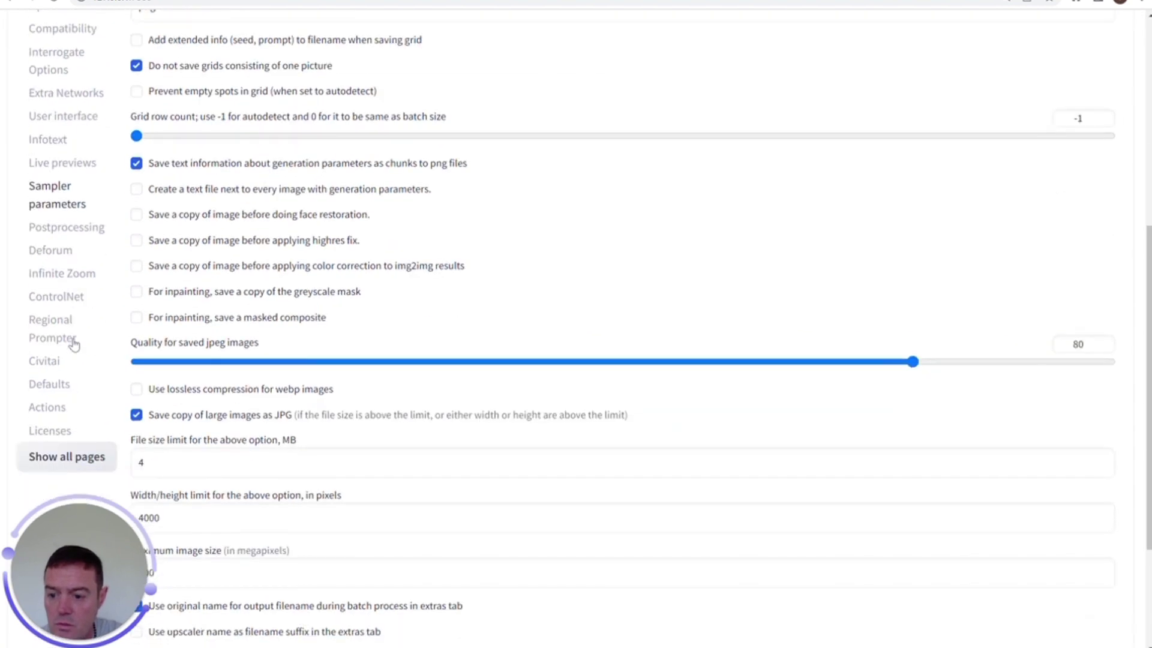
left_click(72, 299)
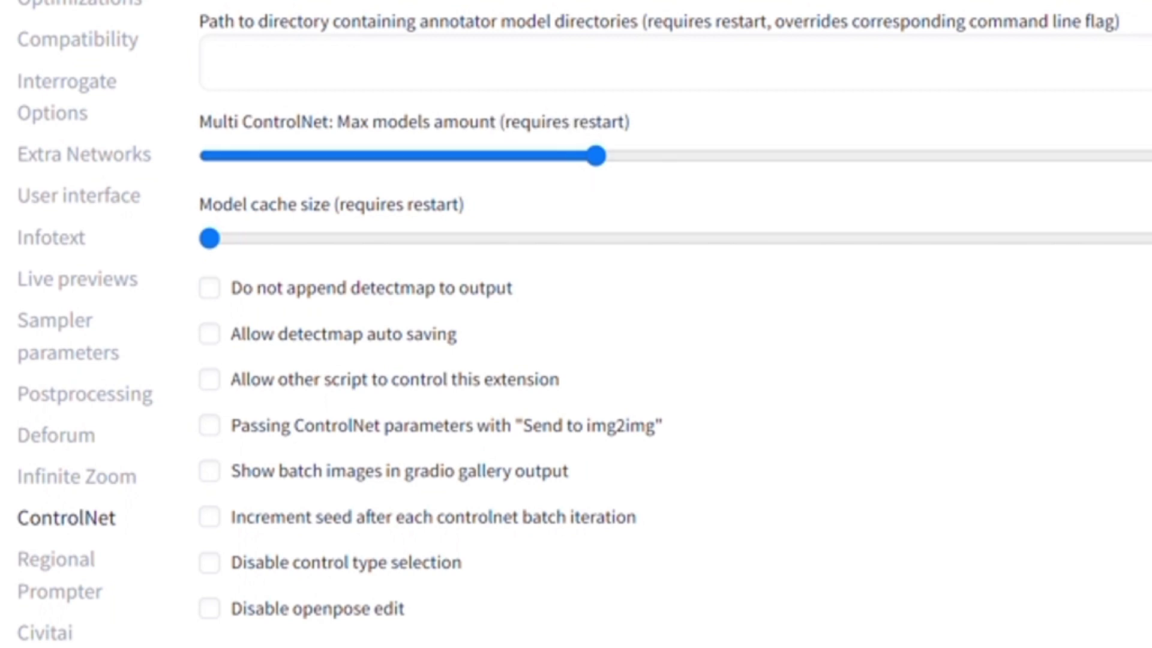
scroll(607, 382, "up", 5)
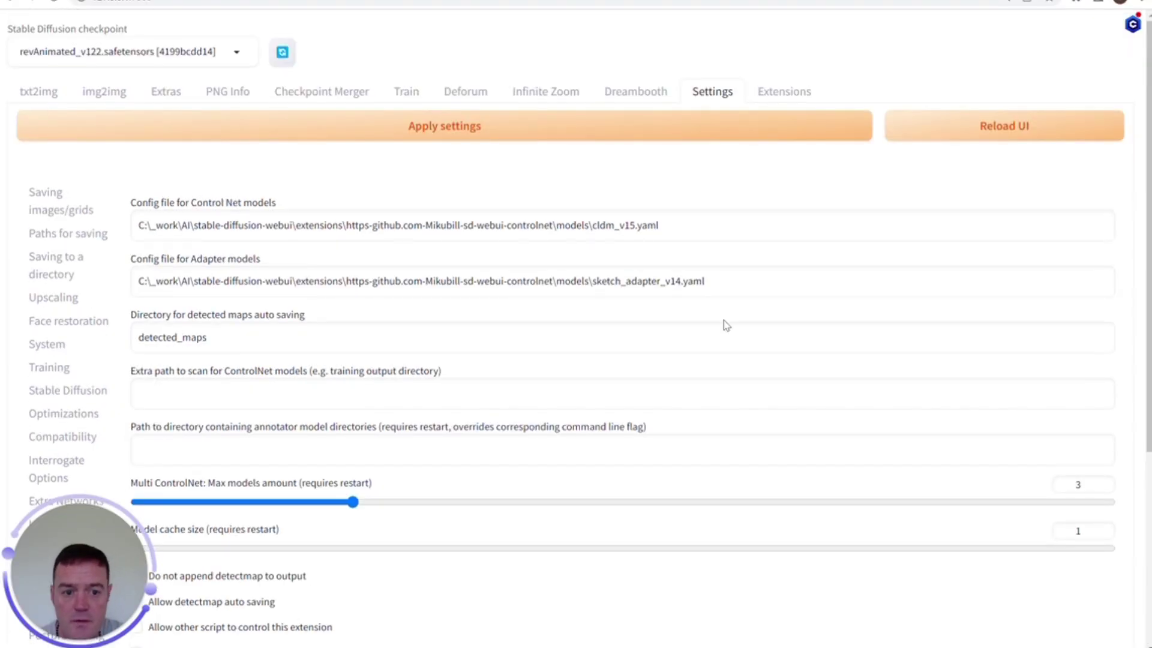
Back in img2img, load future.png into ControlNet Unit 0
left_click(122, 99)
scroll(381, 382, "down", 5)
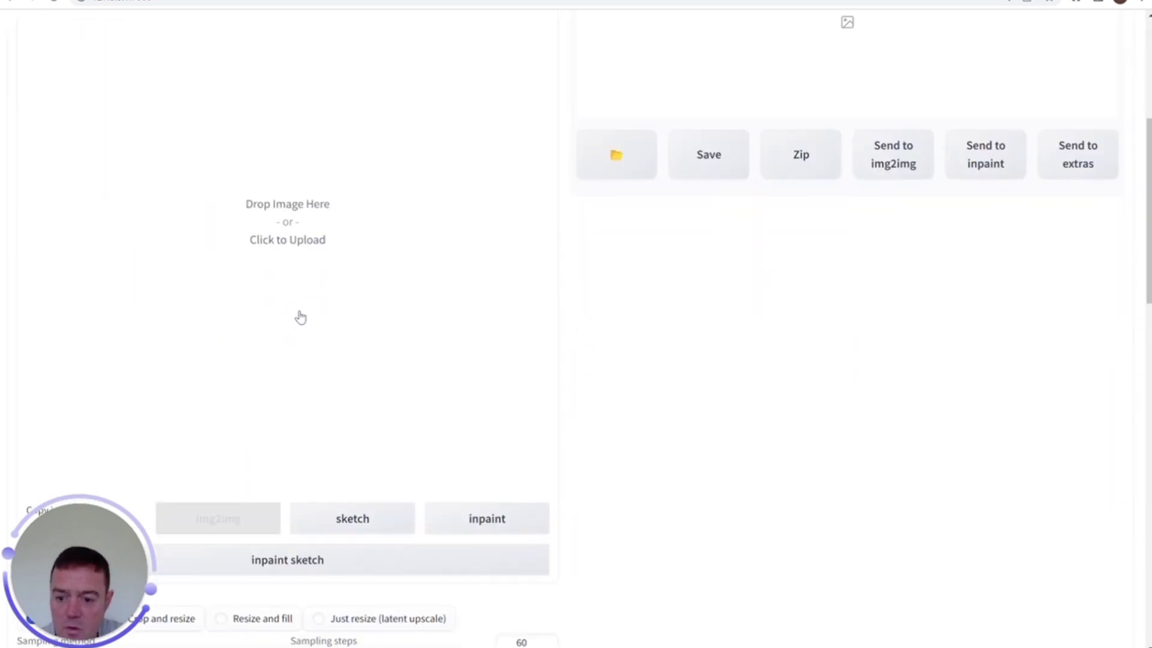
scroll(299, 316, "down", 5)
scroll(365, 319, "down", 4)
scroll(350, 278, "down", 1)
scroll(355, 283, "down", 1)
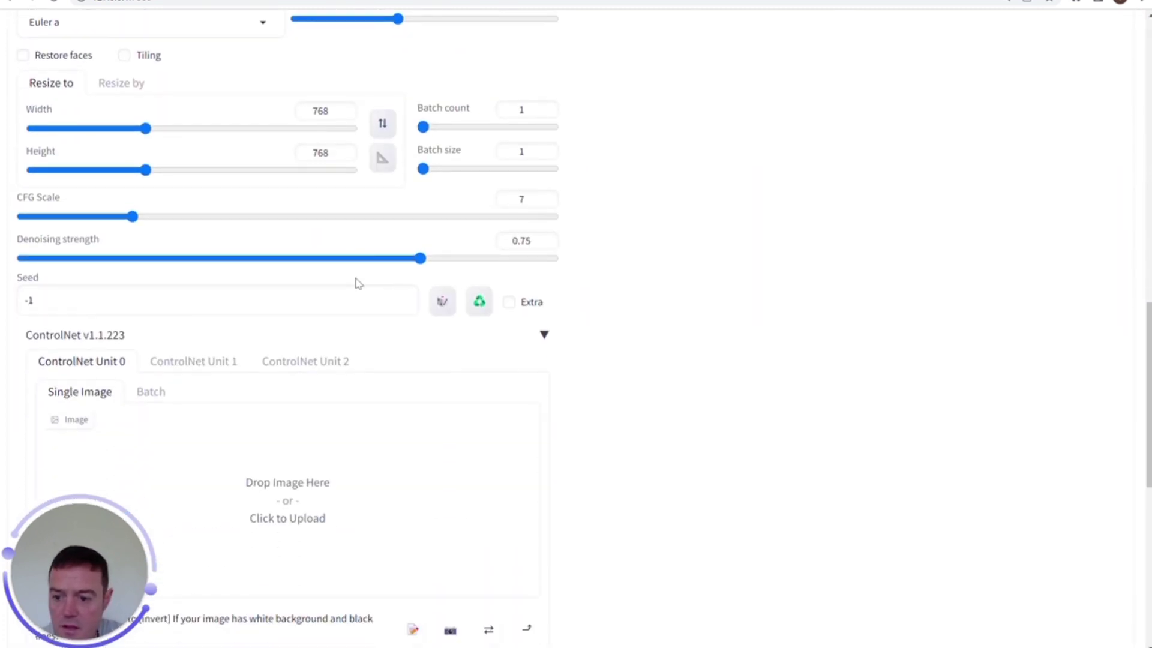
scroll(375, 276, "down", 5)
scroll(286, 243, "up", 2)
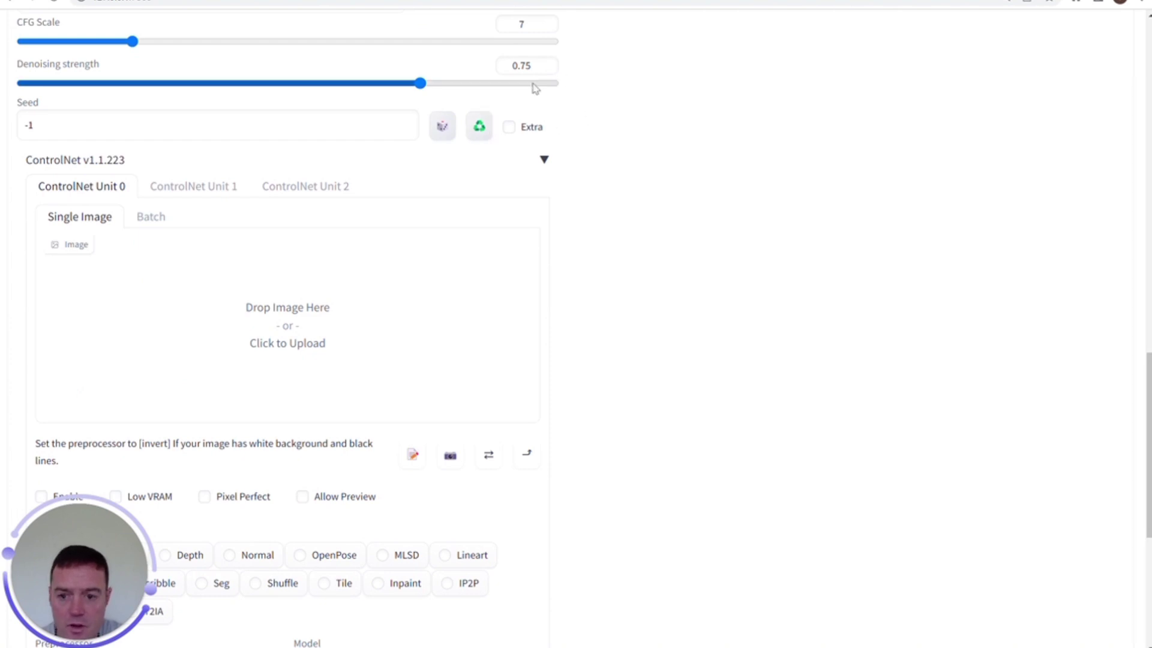
scroll(412, 252, "down", 2)
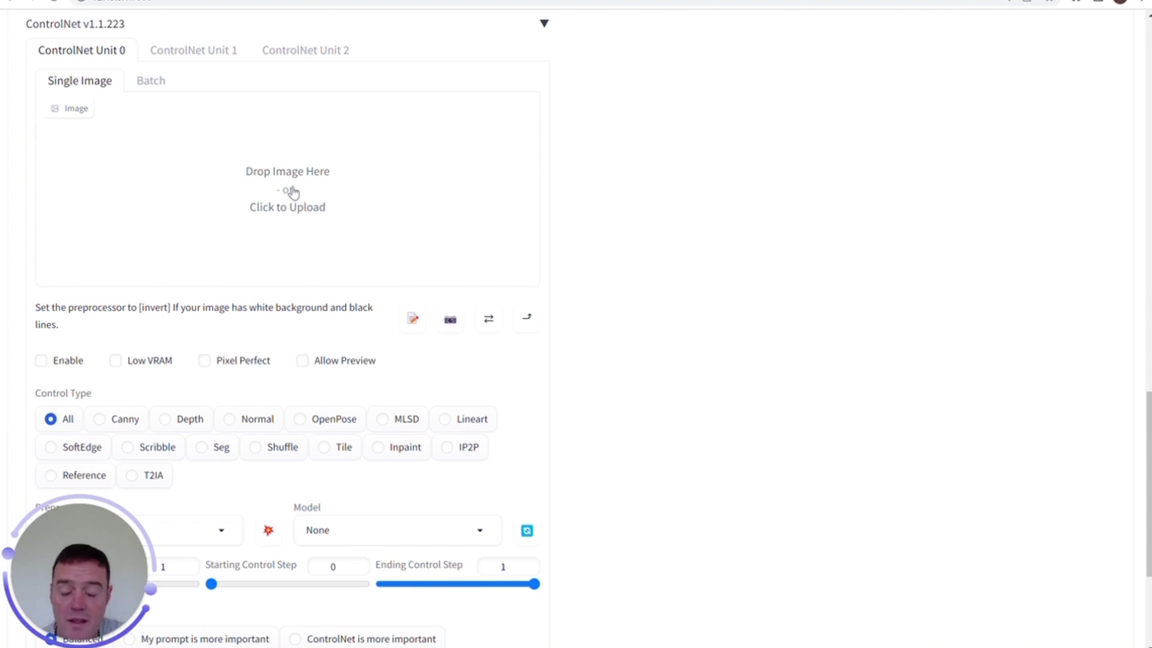
left_click(292, 191)
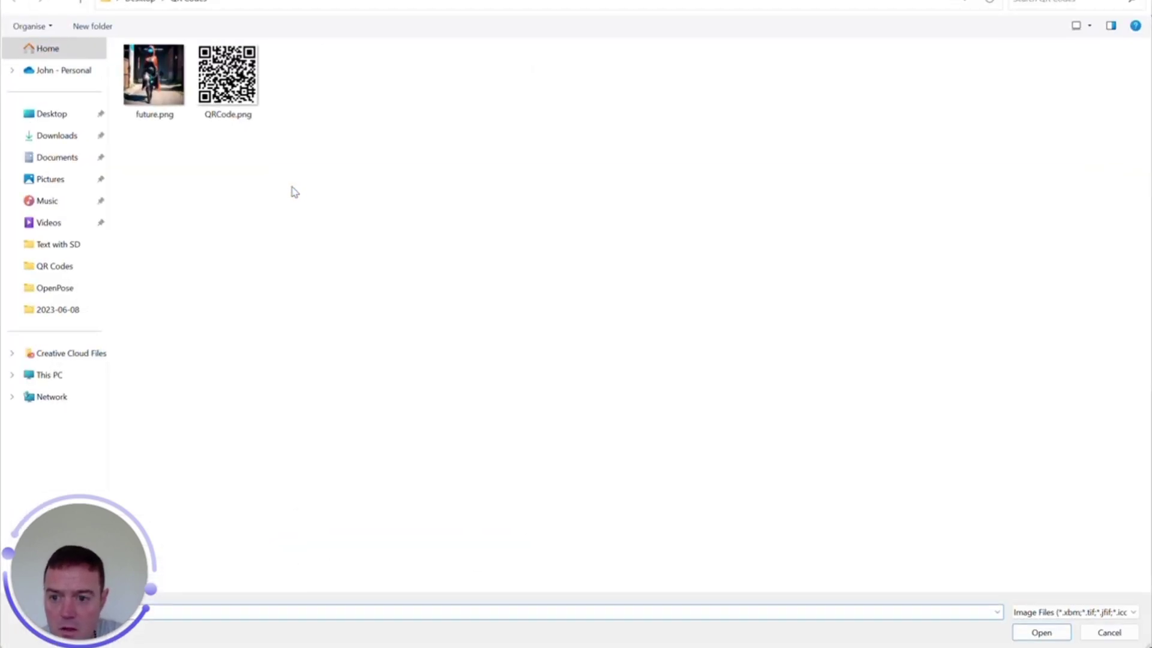
double_click(153, 89)
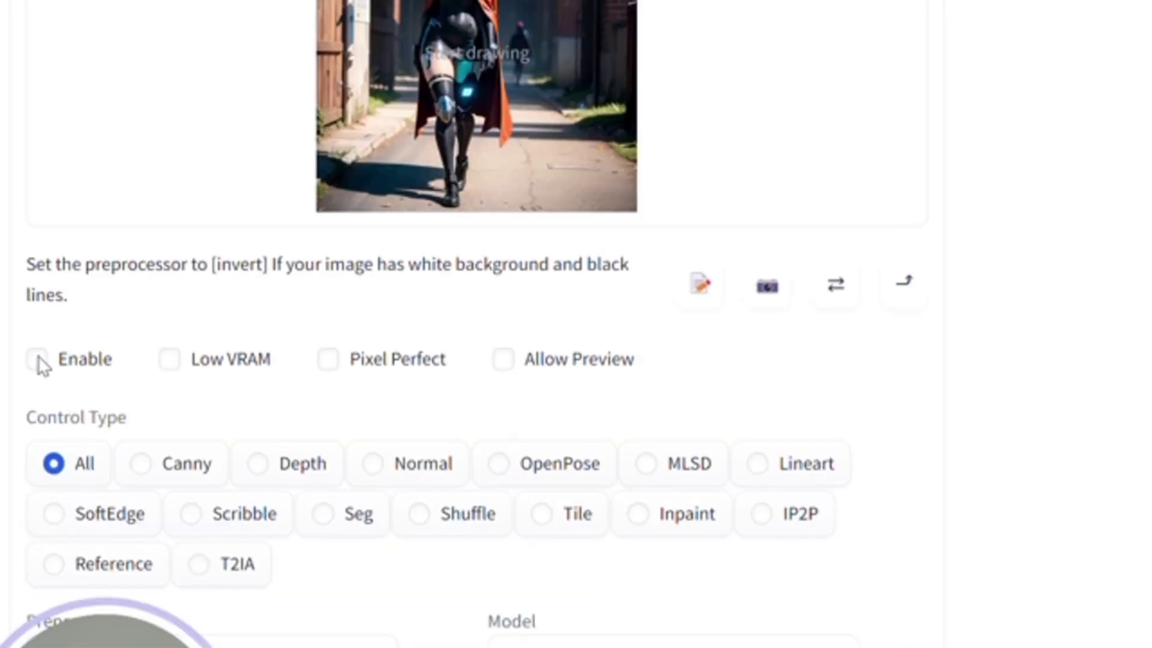
Enable Unit 0 with the OpenPose control type and Resize and Fill mode
left_click(39, 360)
scroll(660, 408, "down", 1)
scroll(660, 408, "down", 5)
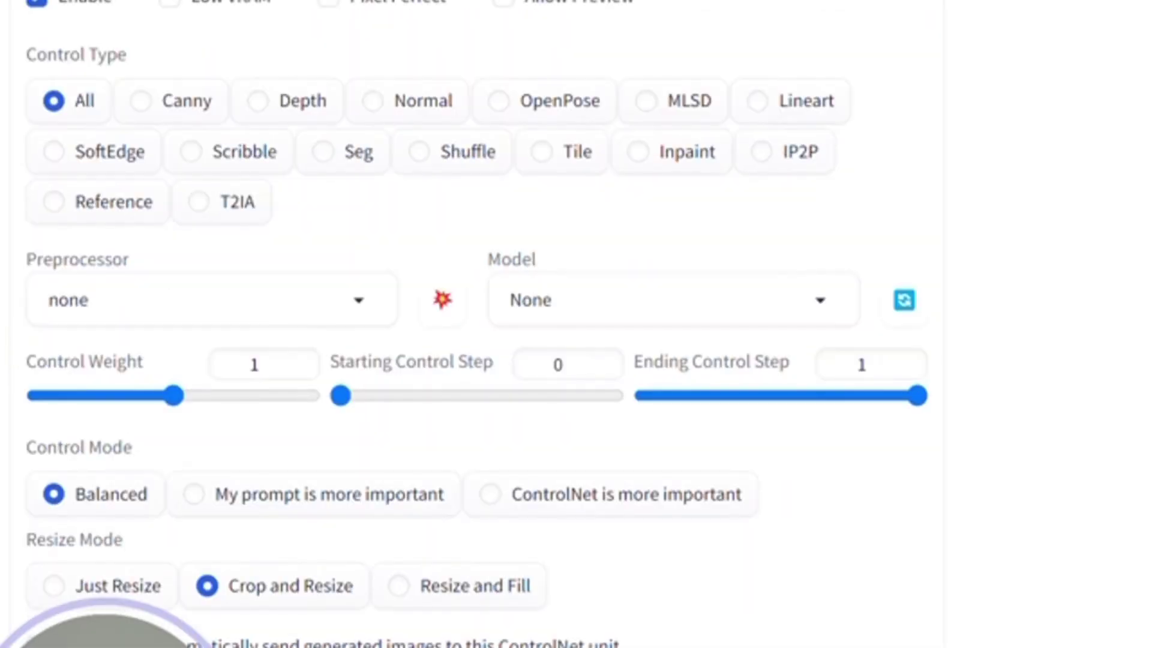
left_click(515, 114)
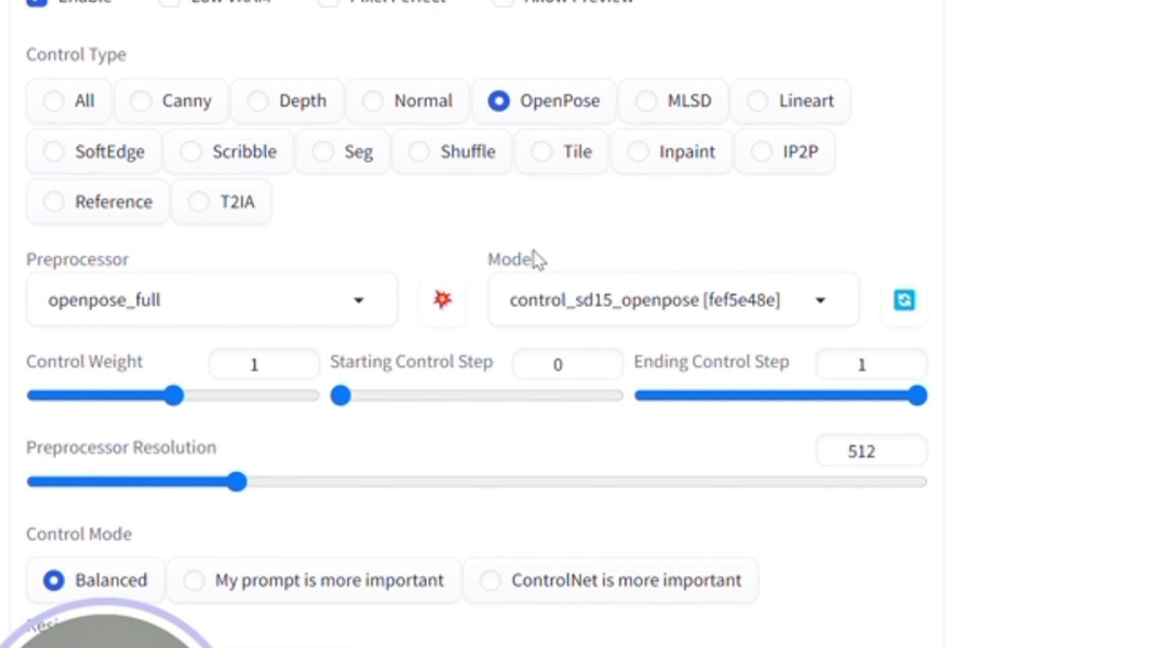
scroll(546, 244, "down", 2)
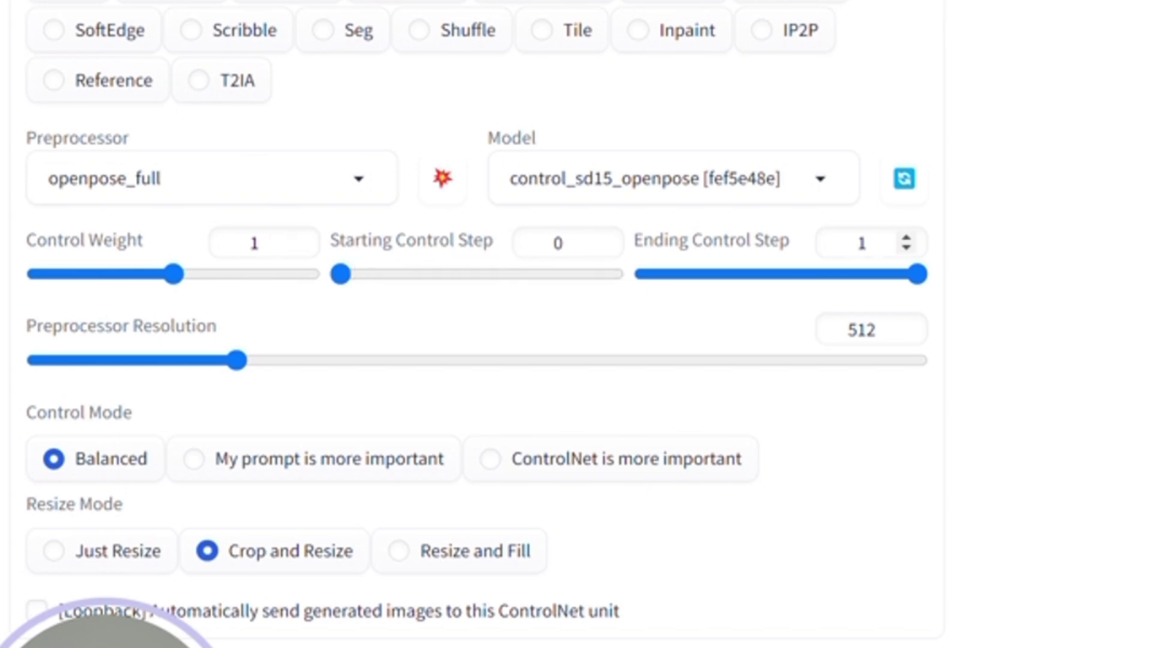
left_click(412, 556)
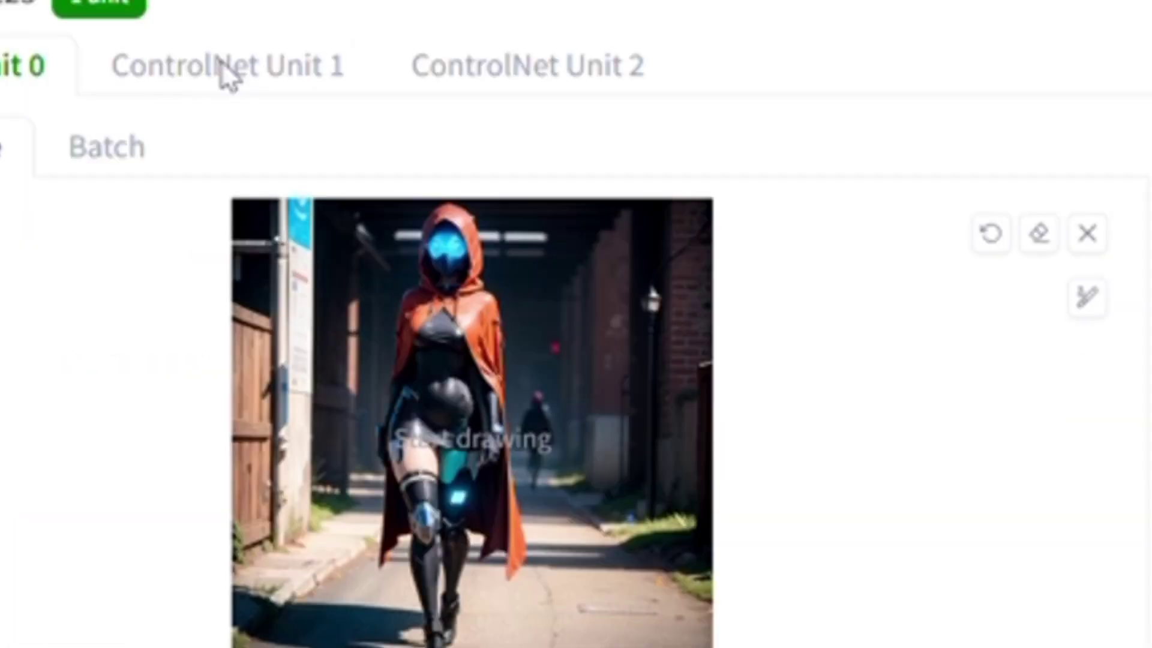
Enable ControlNet Unit 1, load QRCode.png, and select the Tile control type
left_click(222, 64)
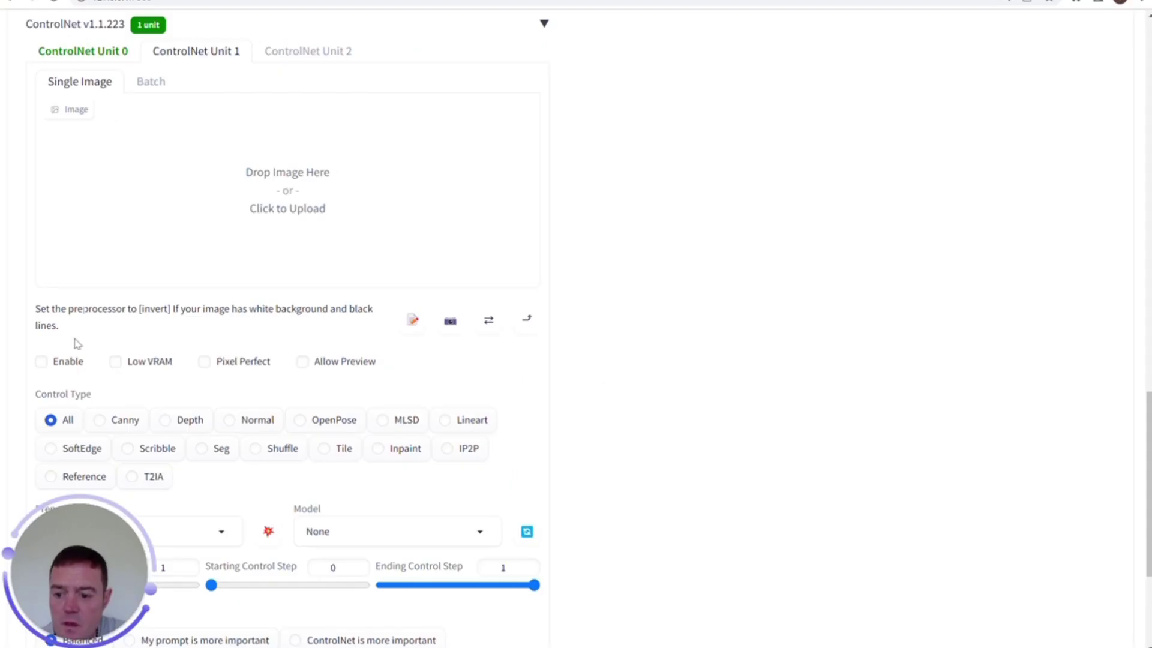
left_click(42, 363)
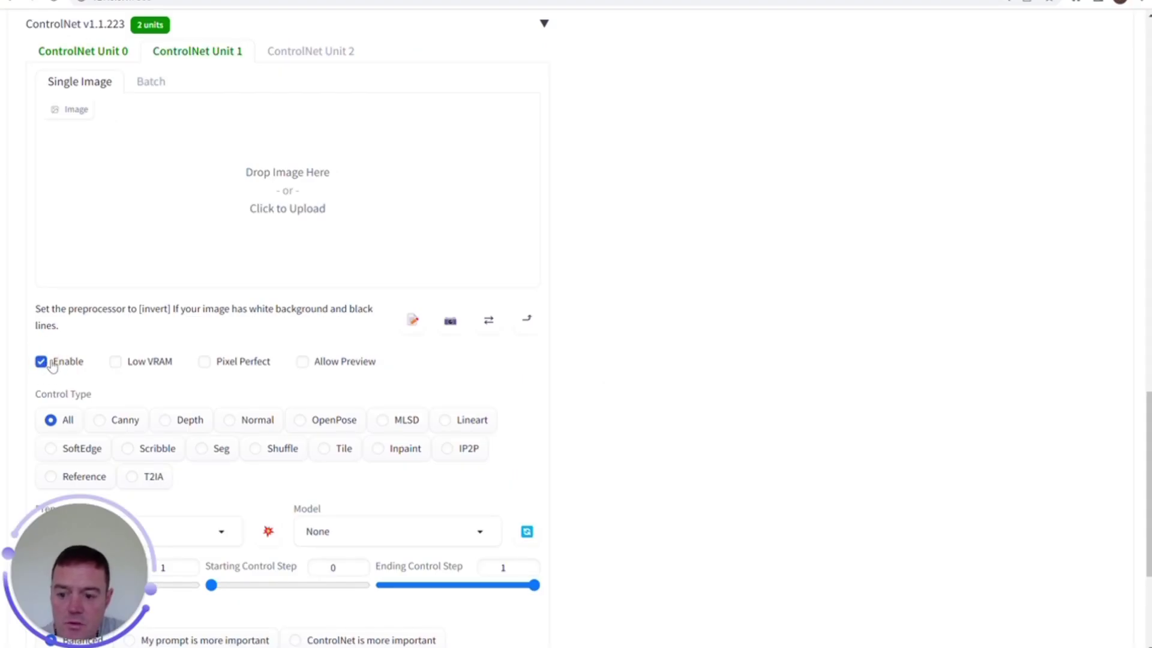
left_click(284, 203)
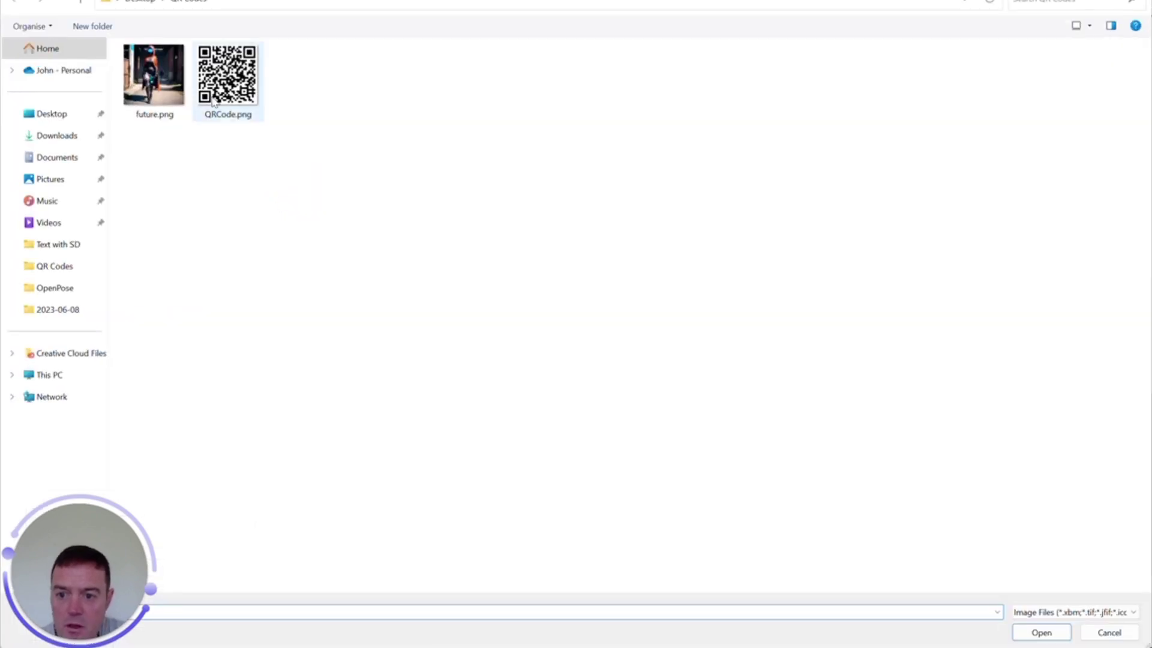
double_click(229, 102)
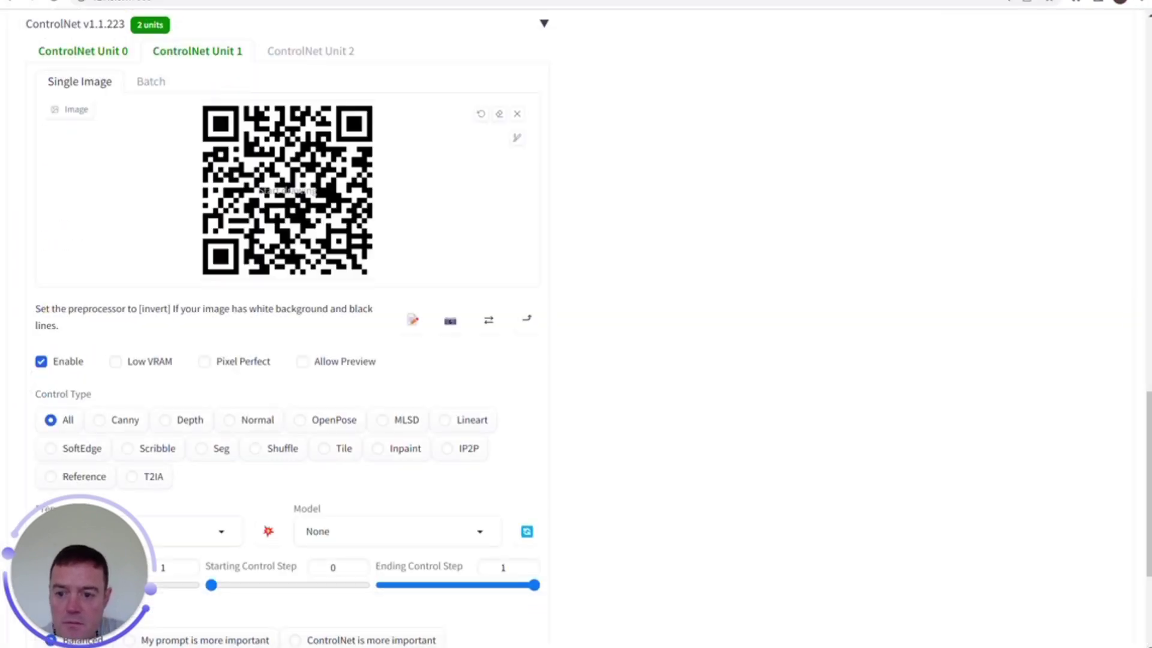
scroll(697, 198, "down", 3)
scroll(696, 198, "down", 1)
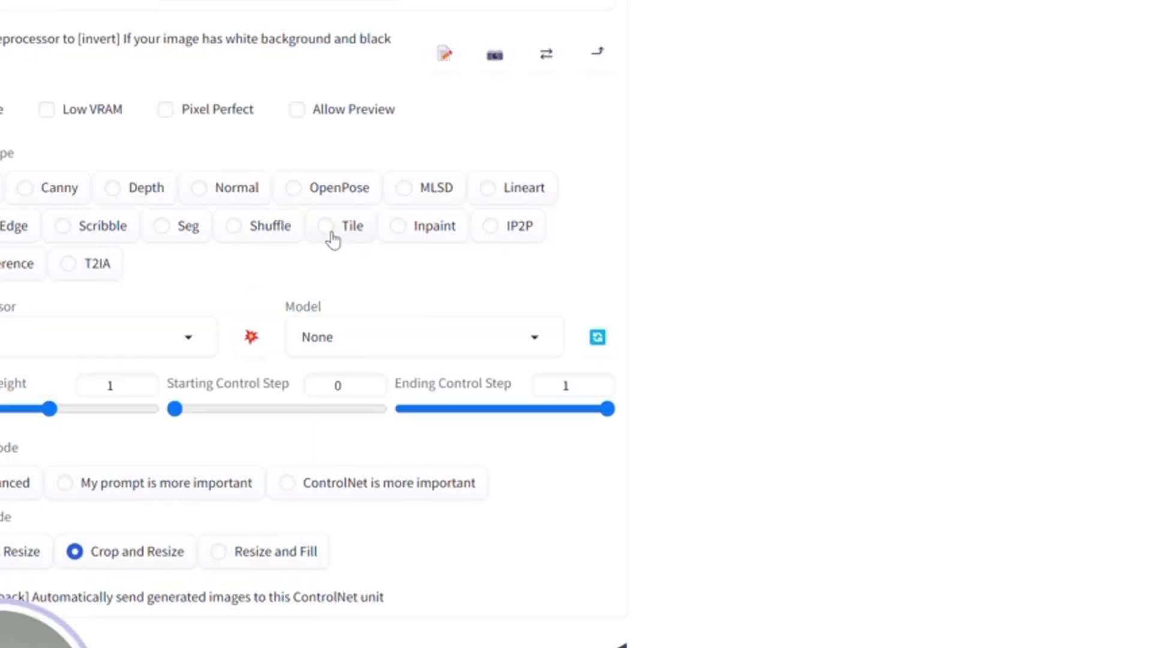
left_click(332, 234)
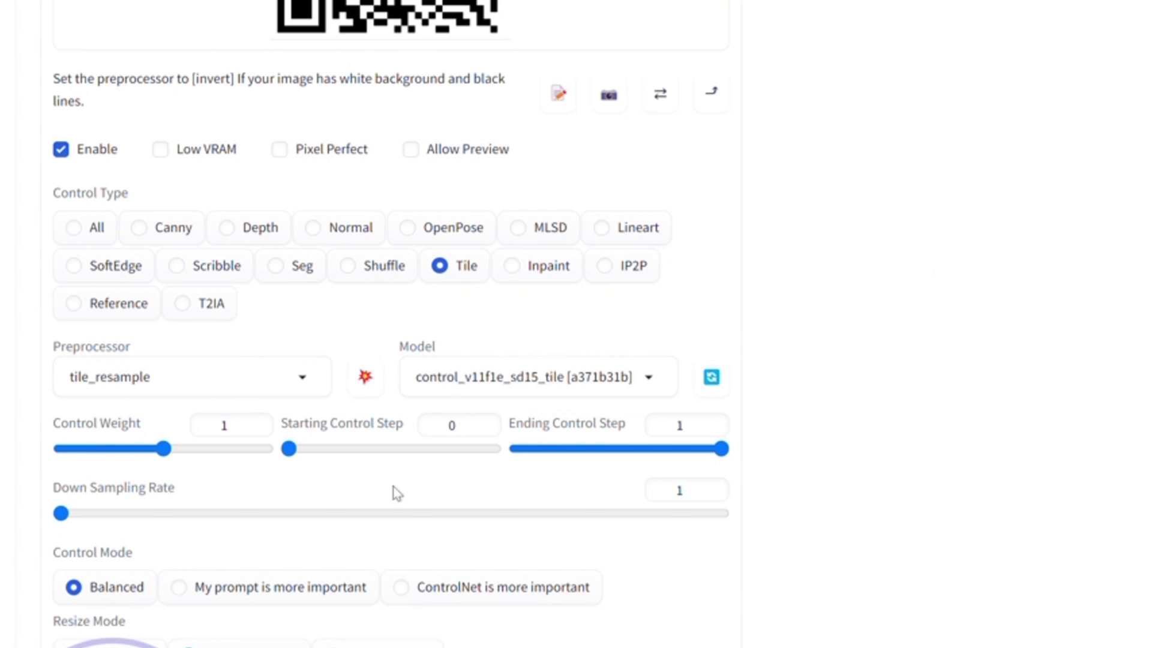
Give Unit 1 control weight 1.2, starting control step 0.23, and Resize and Fill
left_click(240, 424)
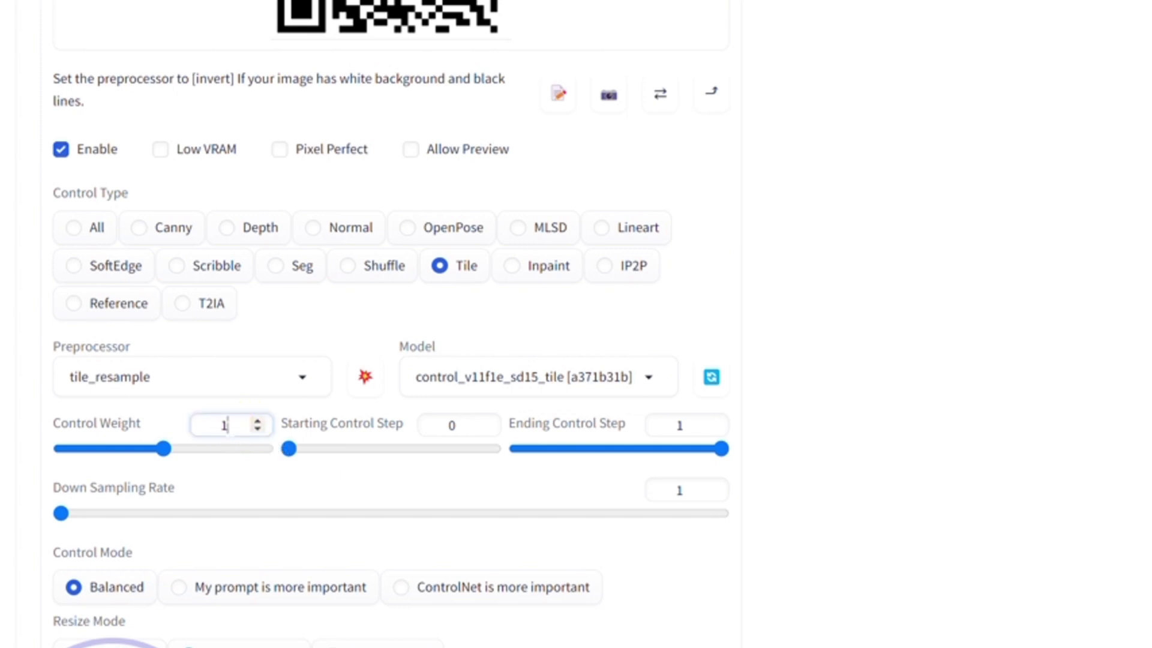
type(".2")
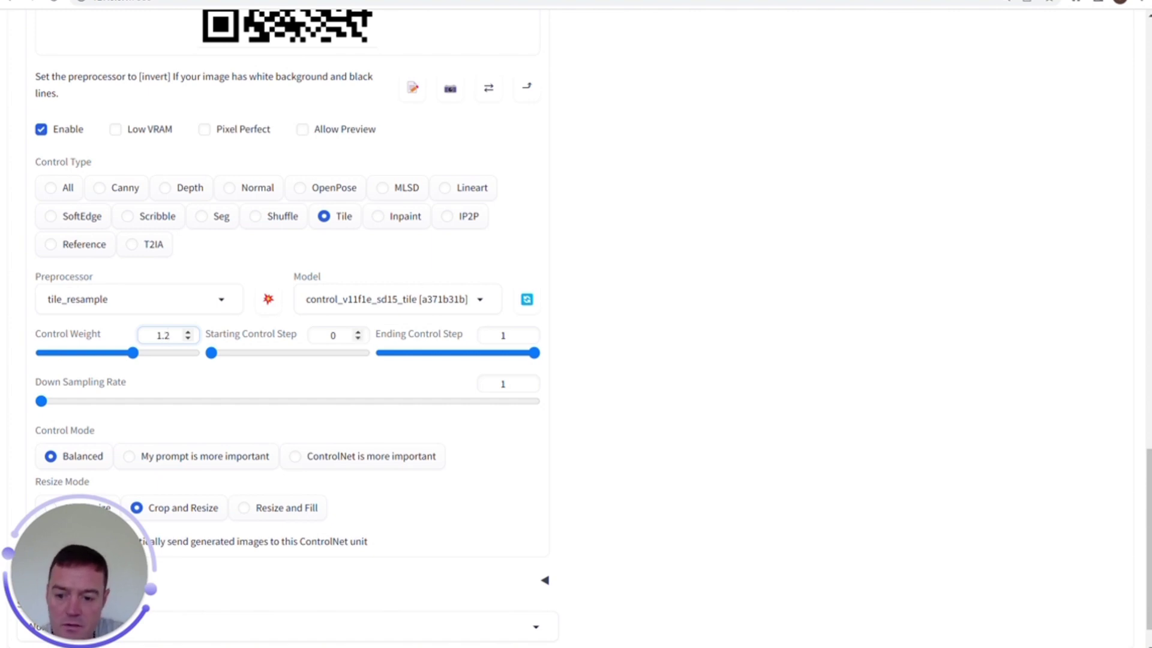
double_click(331, 335)
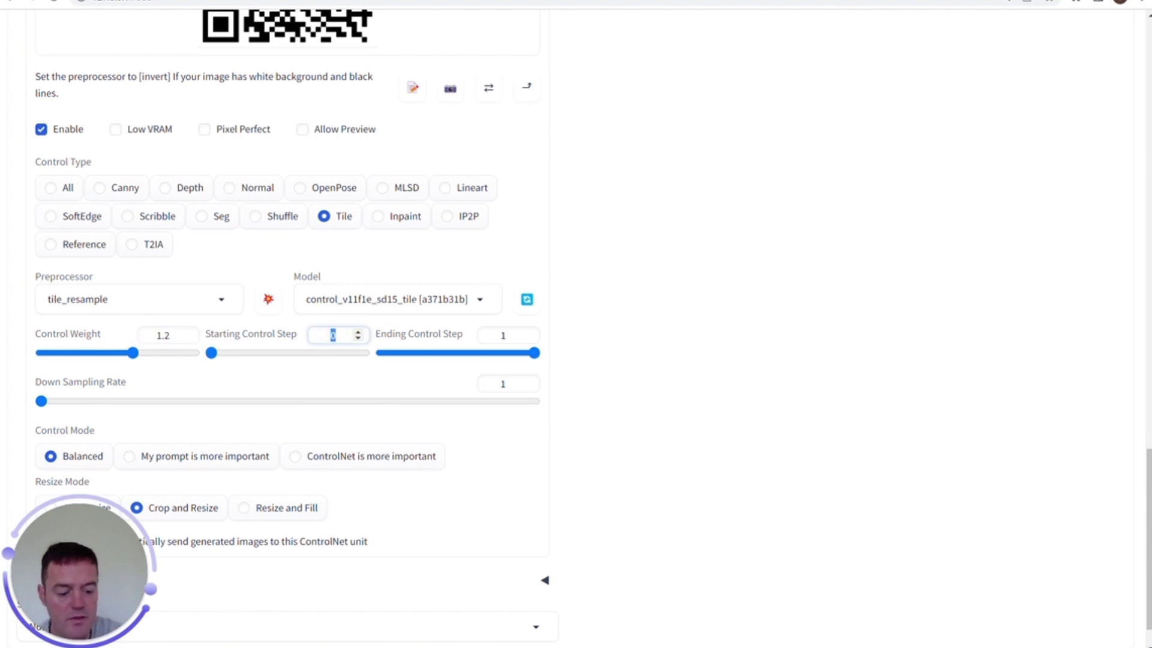
type("0")
type("23")
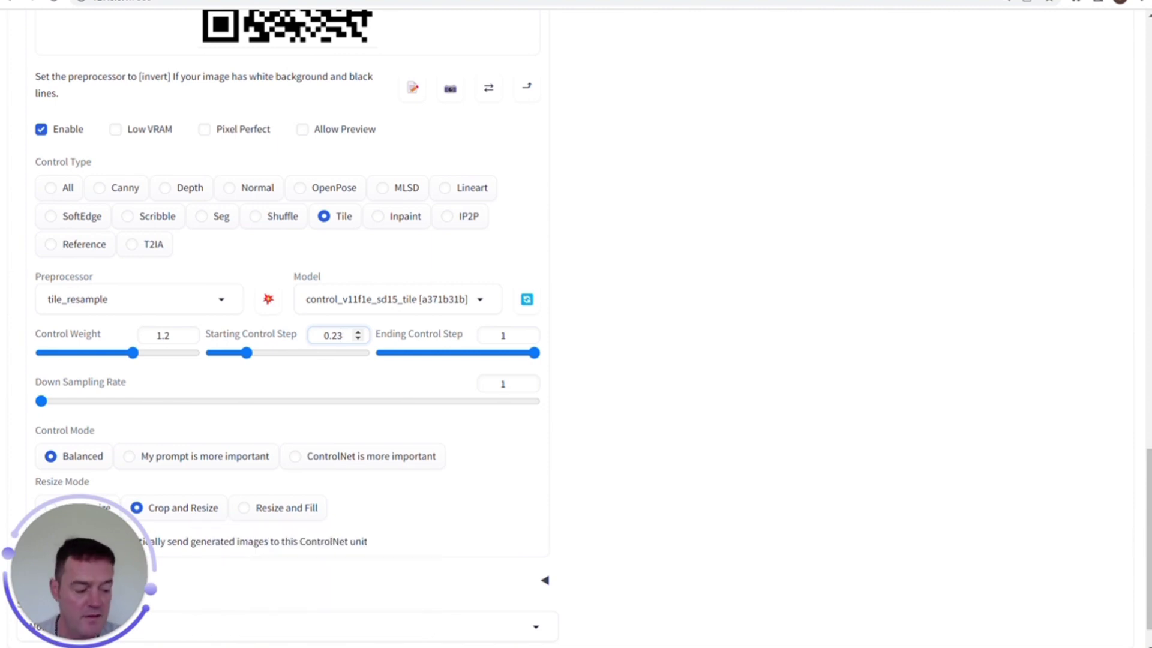
scroll(769, 318, "down", 2)
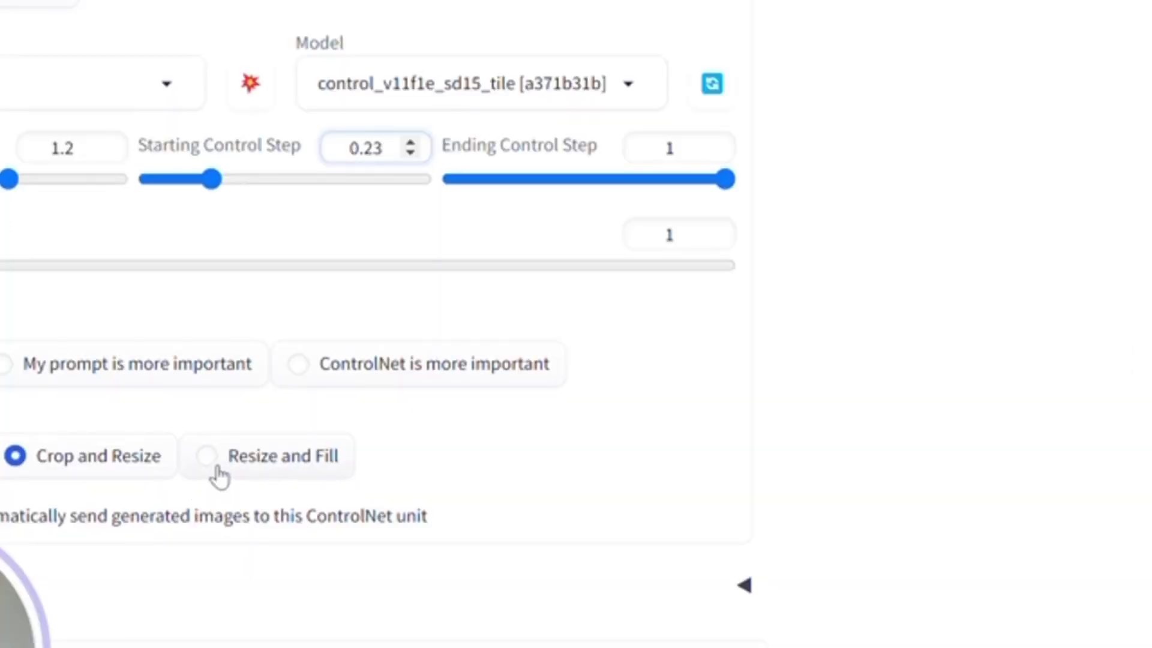
left_click(207, 457)
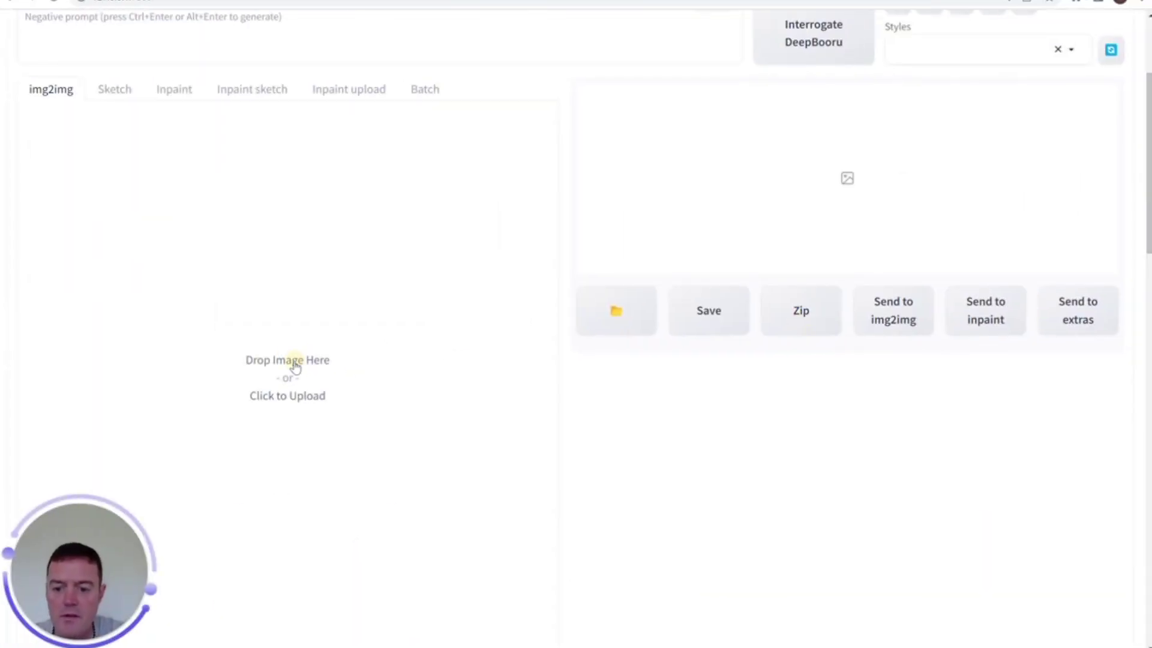
Load future.png as the img2img source and paste the positive prompt from Prompts.txt
left_click(295, 367)
double_click(154, 76)
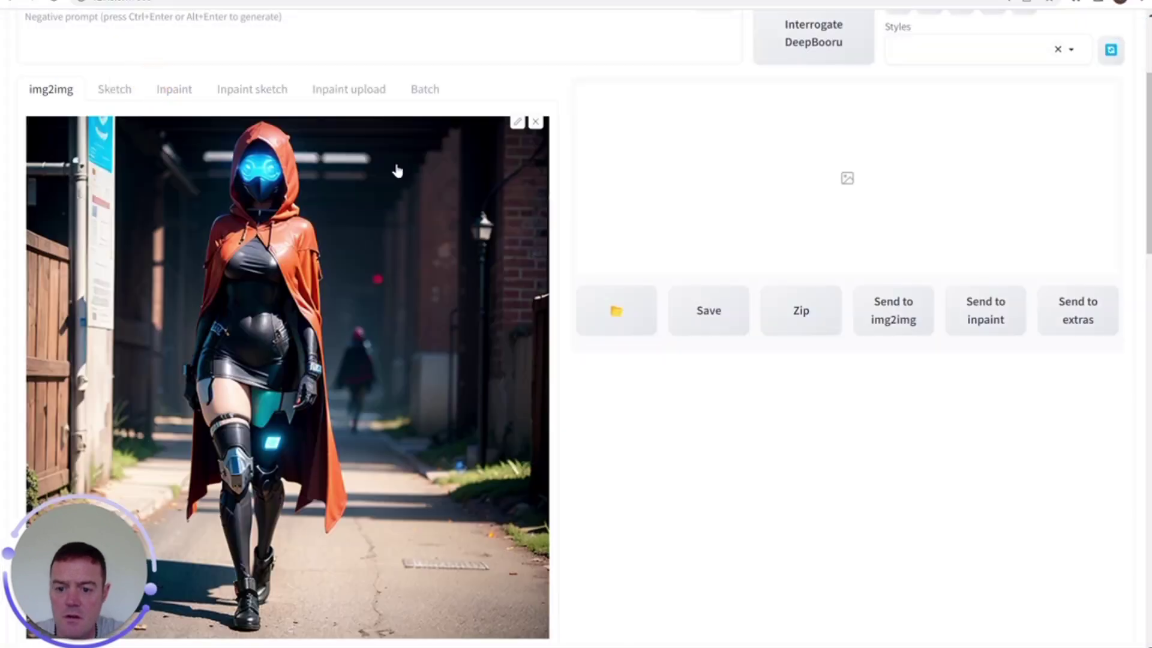
scroll(797, 389, "up", 3)
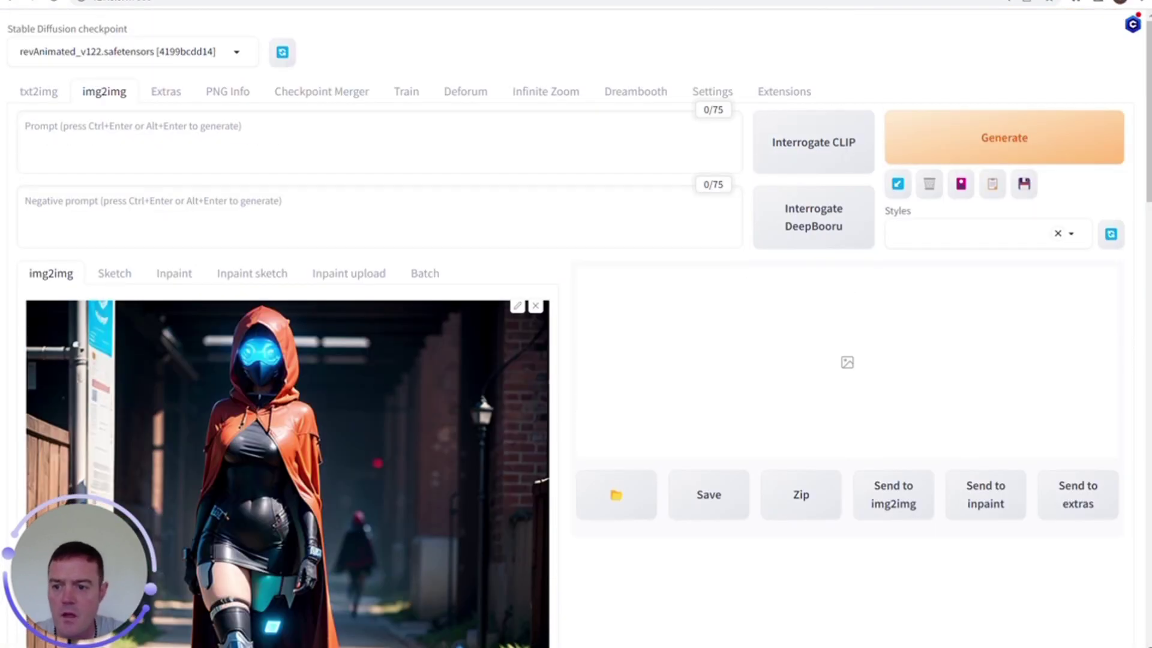
left_click(195, 138)
key("alt+Tab")
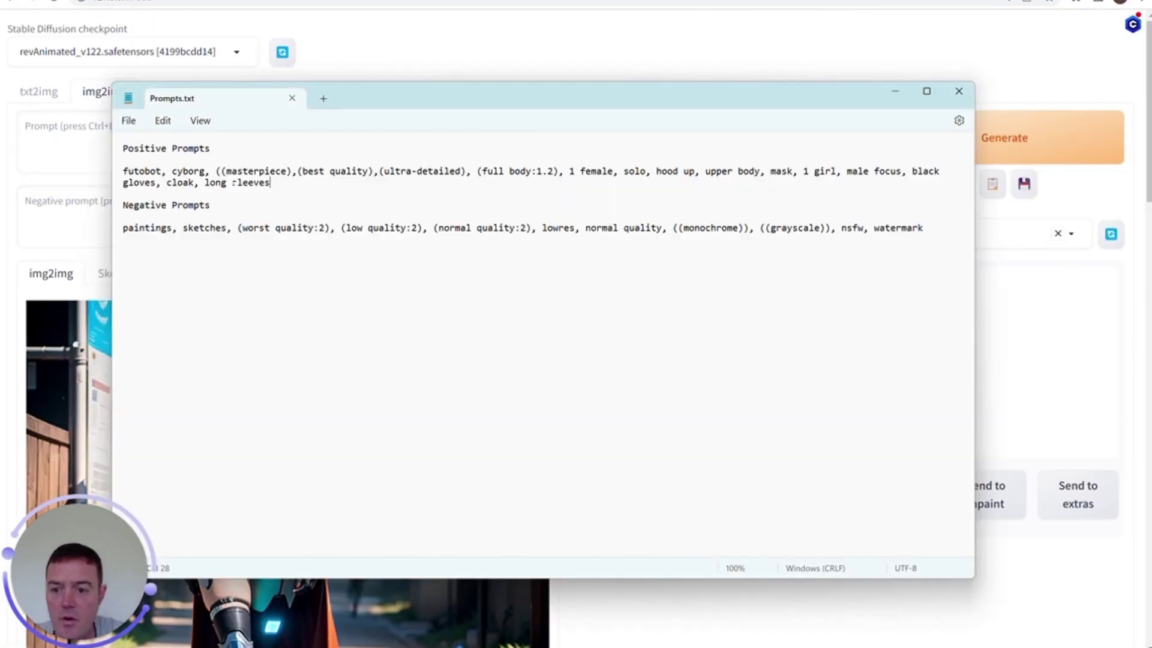
left_click_drag(282, 183, 83, 163)
key("ctrl+c")
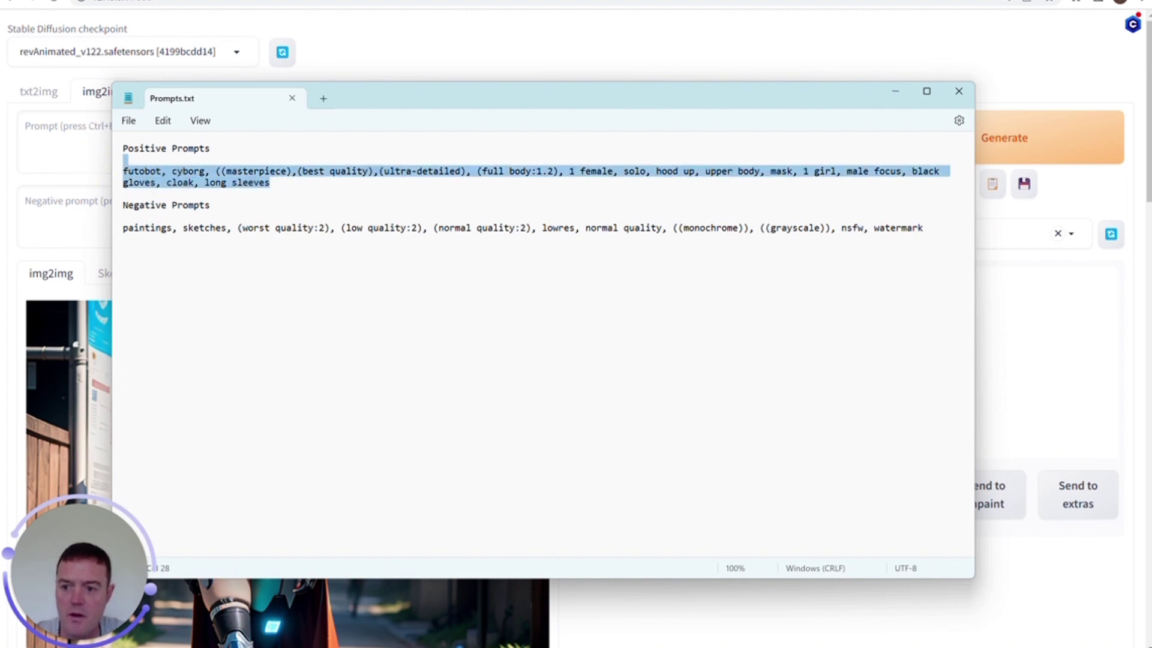
left_click(80, 120)
key("ctrl+v")
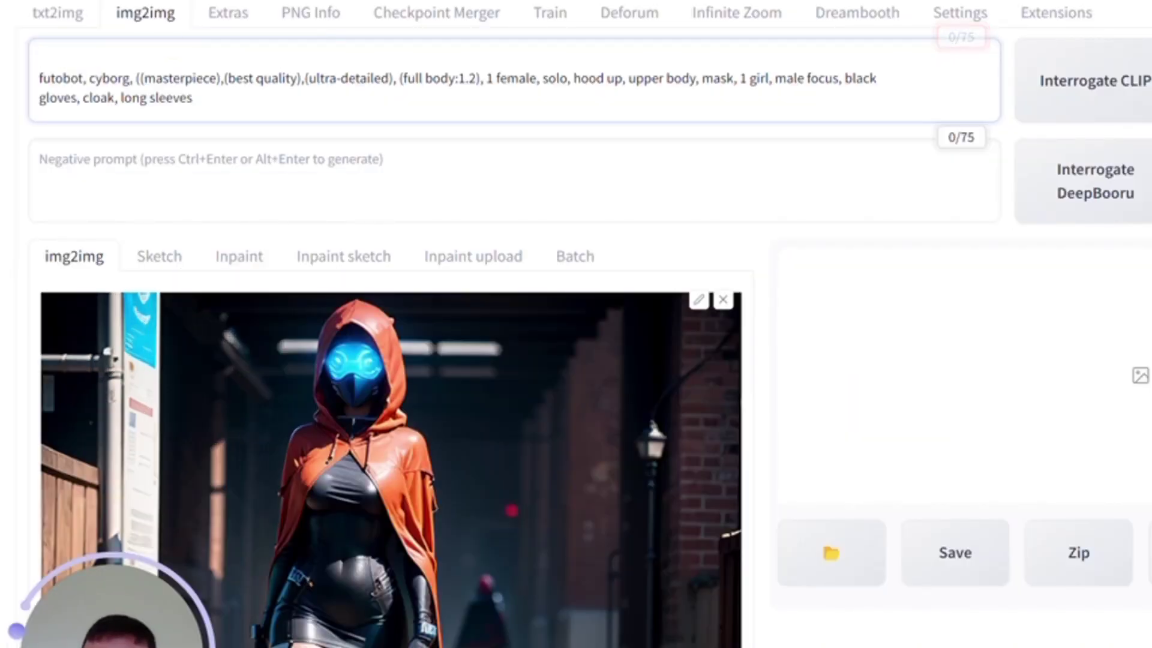
key("Delete")
Copy the negative prompt line from Prompts.txt into the negative prompt box
key("alt+Tab")
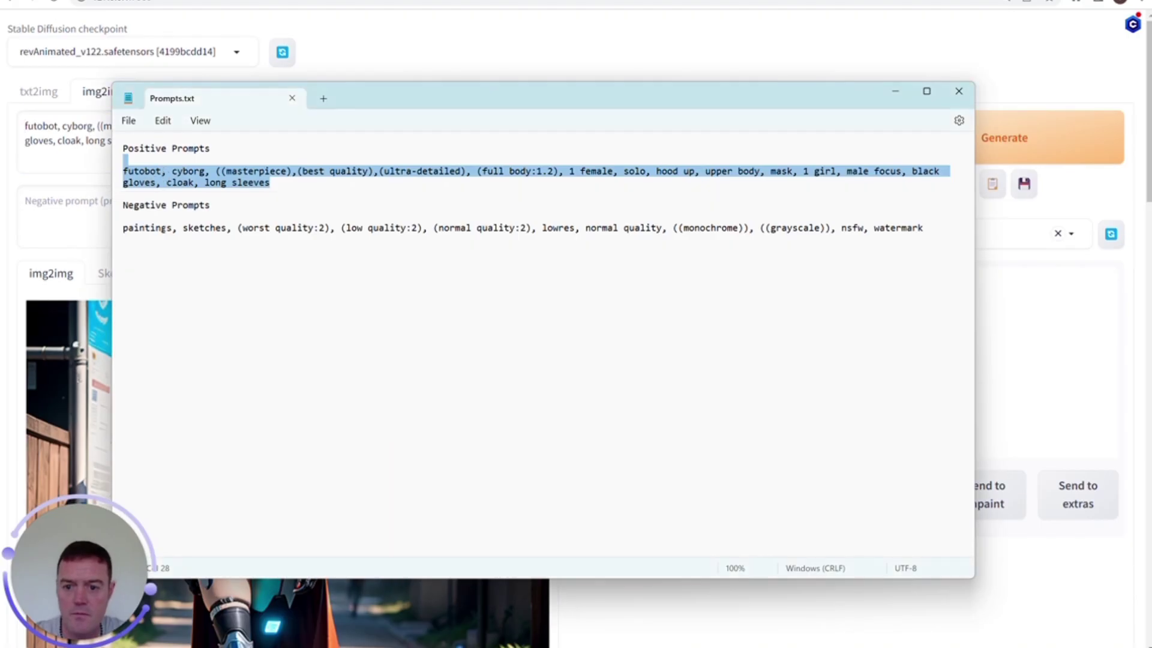
left_click(134, 227)
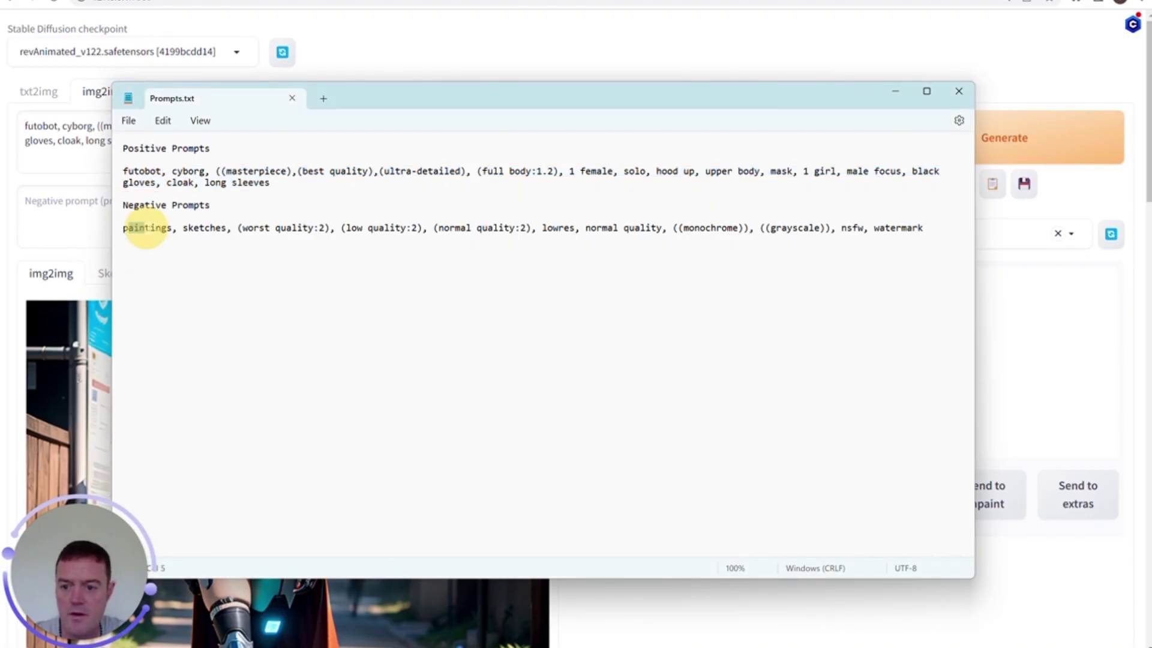
left_click_drag(927, 228, 237, 228)
mouse_move(335, 227)
left_mouse_down()
mouse_move(134, 227)
mouse_move(128, 237)
left_mouse_up()
key("ctrl+c")
key("alt+Tab")
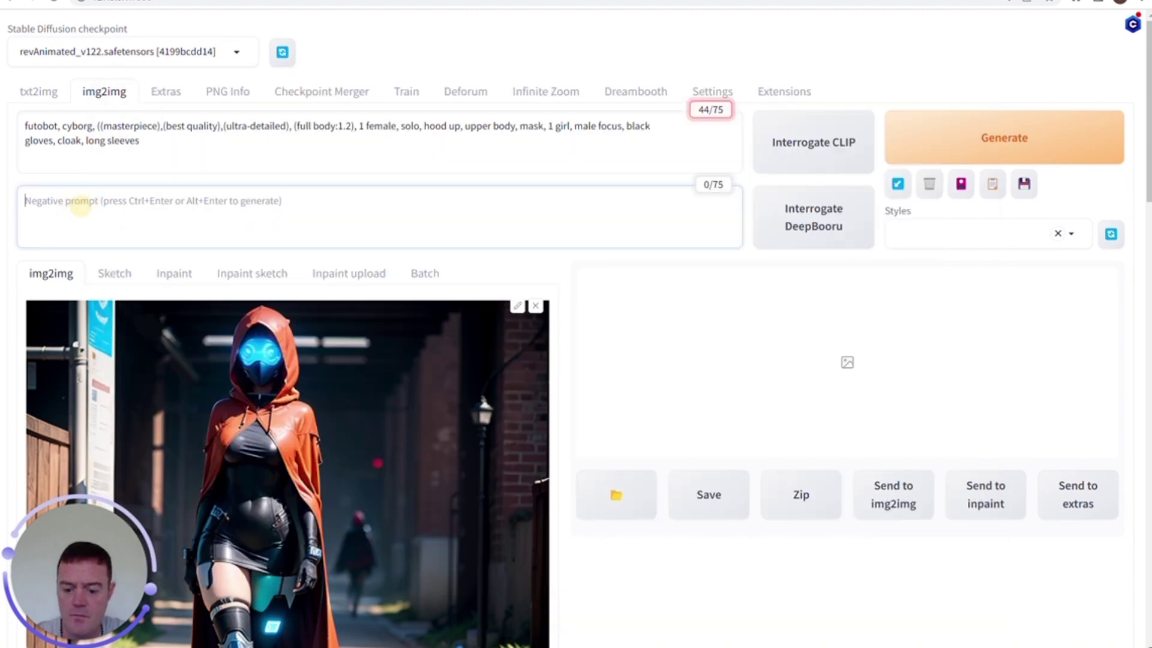
key("ctrl+v")
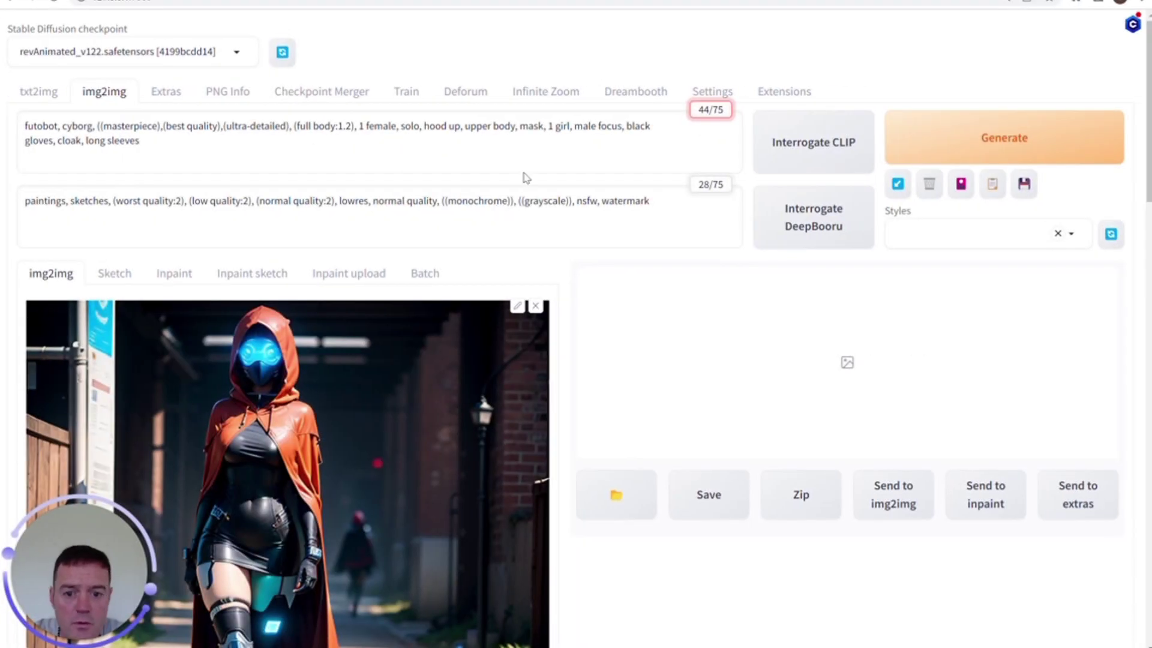
Generate the img2img QR cyborg image with the configured ControlNet units
left_click(988, 146)
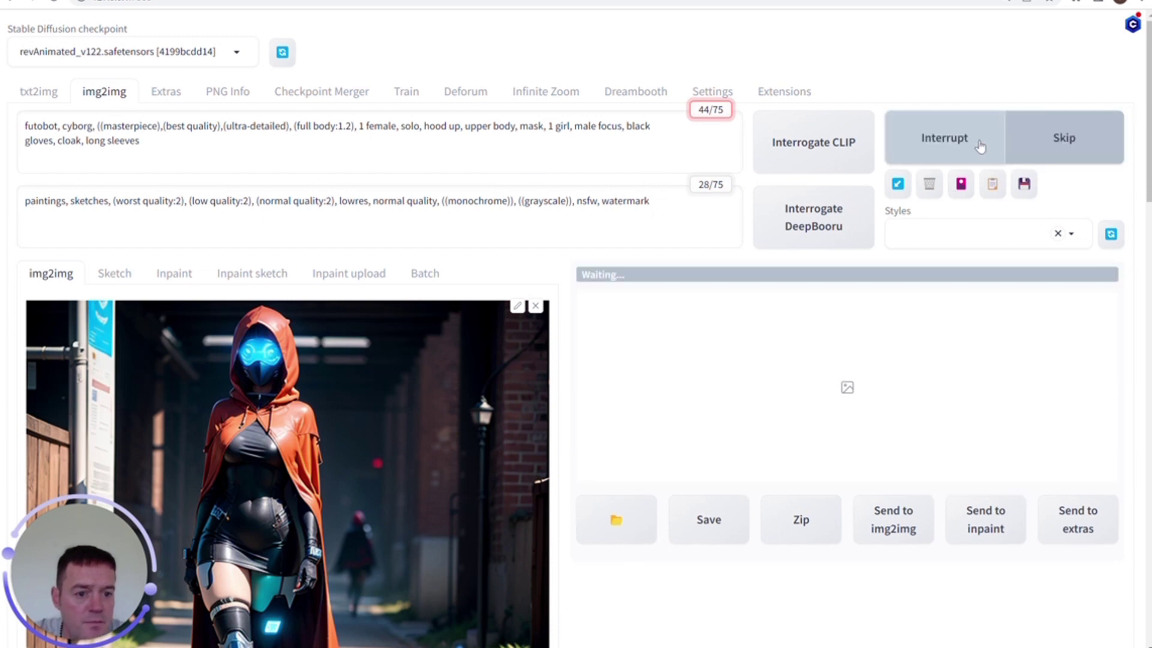